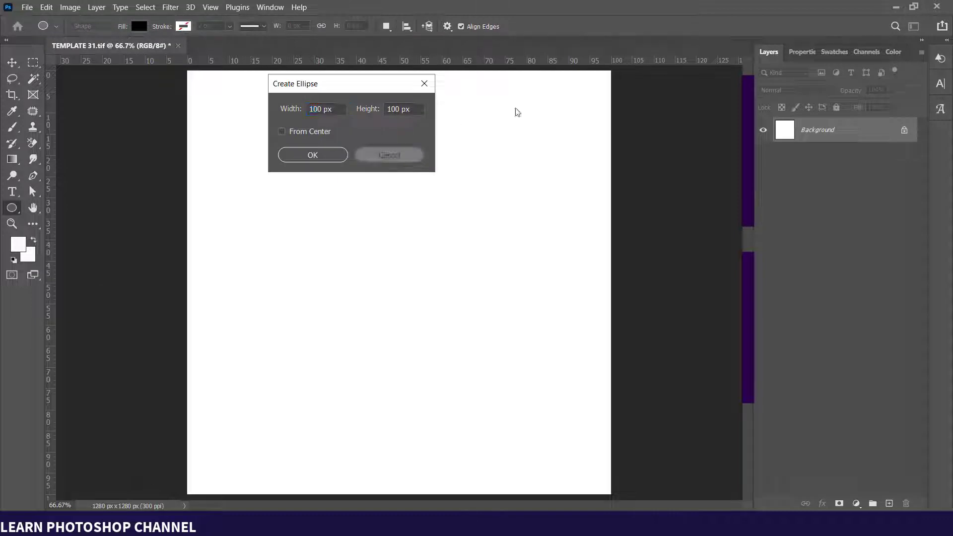
Draw a black ellipse about 824 by 784 px and position it overlapping the canvas's upper-right corner
drag(419, 72, 690, 328)
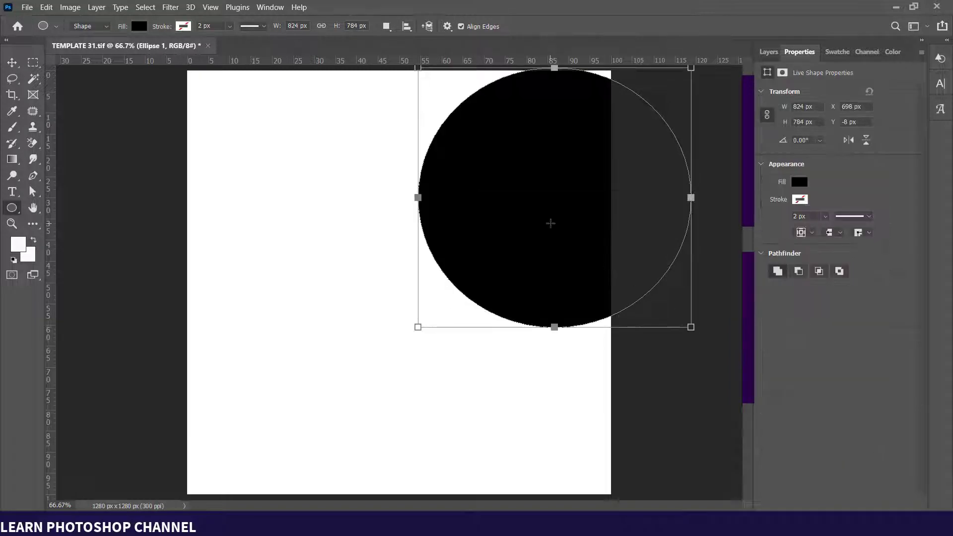
key(v)
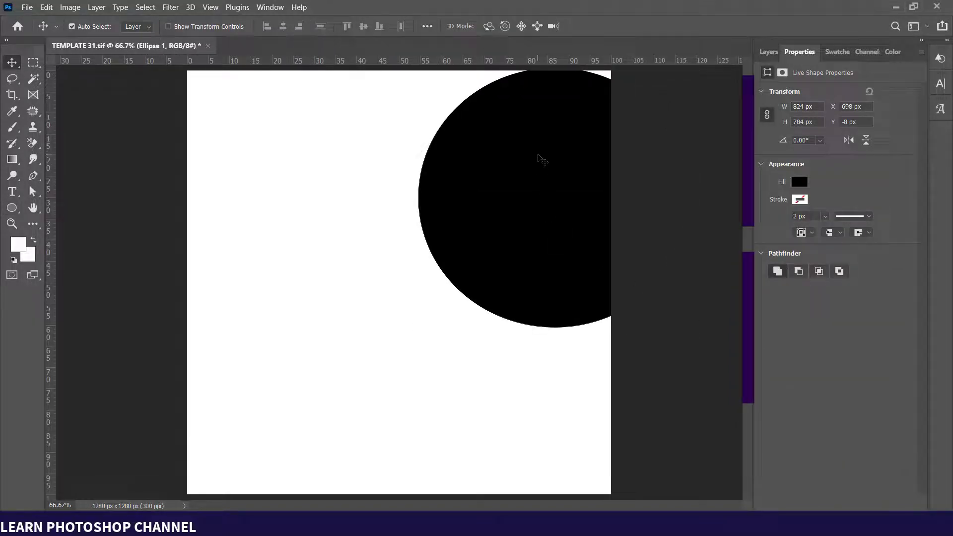
drag(563, 219, 541, 164)
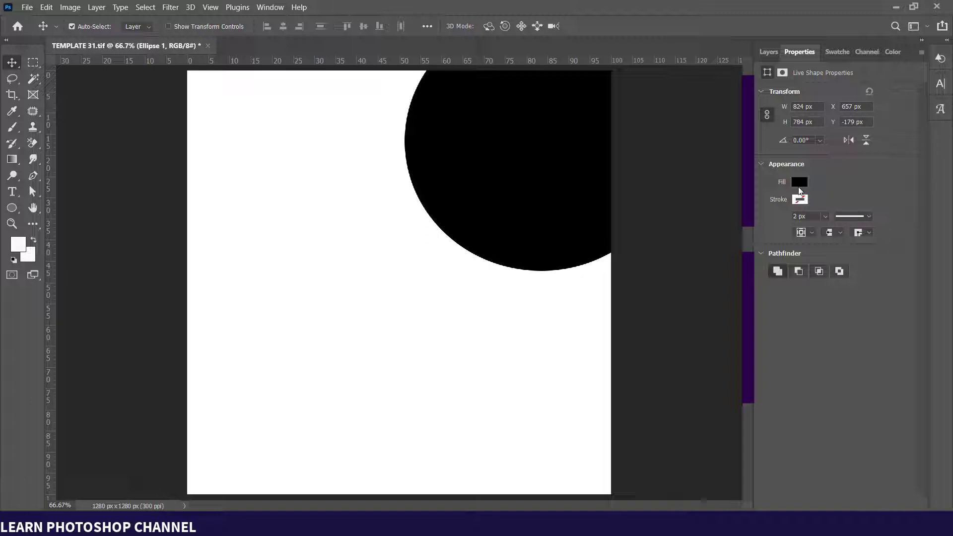
drag(569, 196, 543, 213)
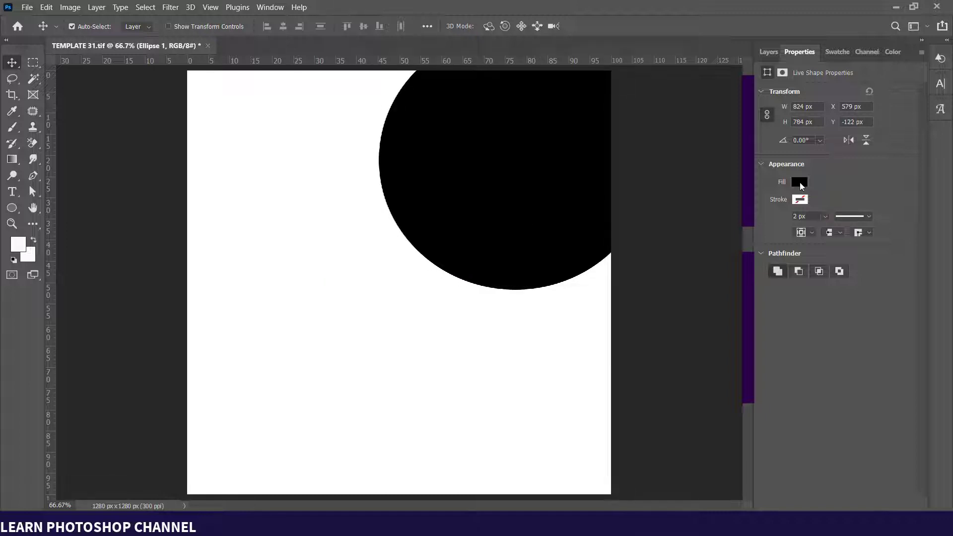
Change the ellipse's fill to dark navy 01011c
click(800, 183)
click(924, 207)
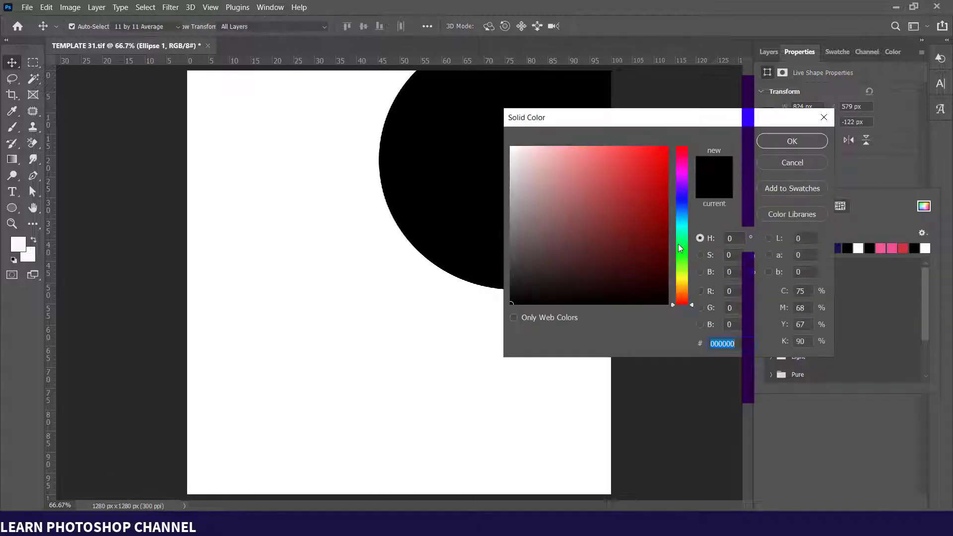
click(682, 198)
click(665, 287)
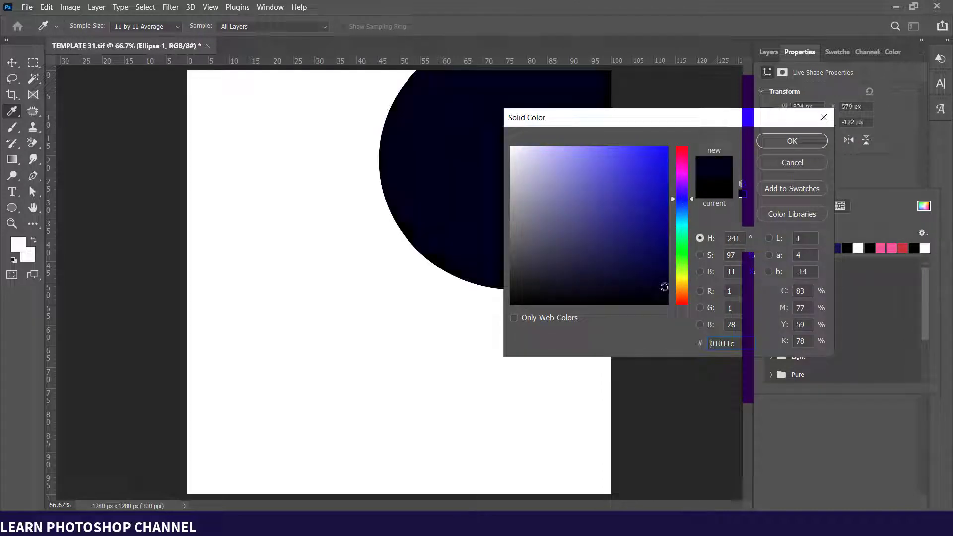
click(791, 142)
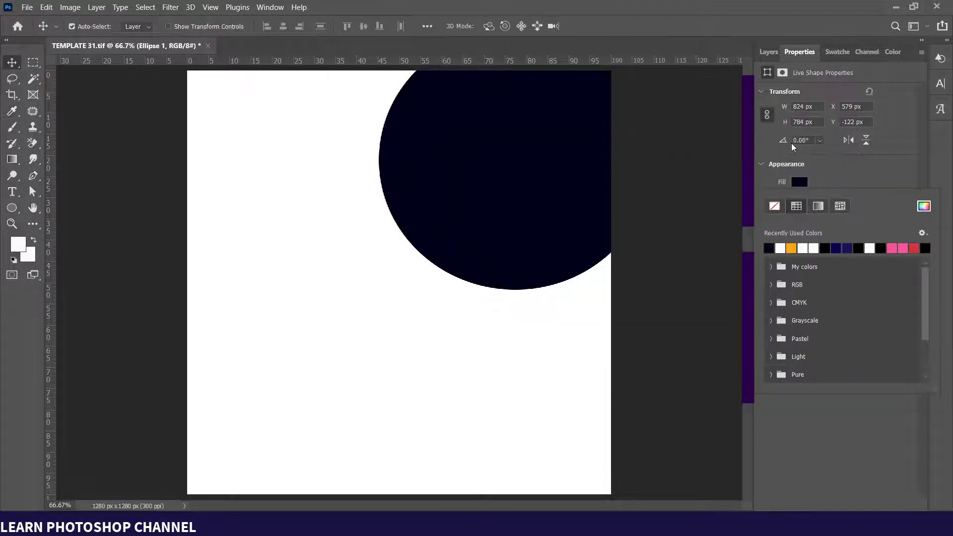
Duplicate the navy ellipse layer and recolour the copy with a recently used white
click(771, 52)
click(770, 53)
drag(813, 137, 890, 504)
click(834, 51)
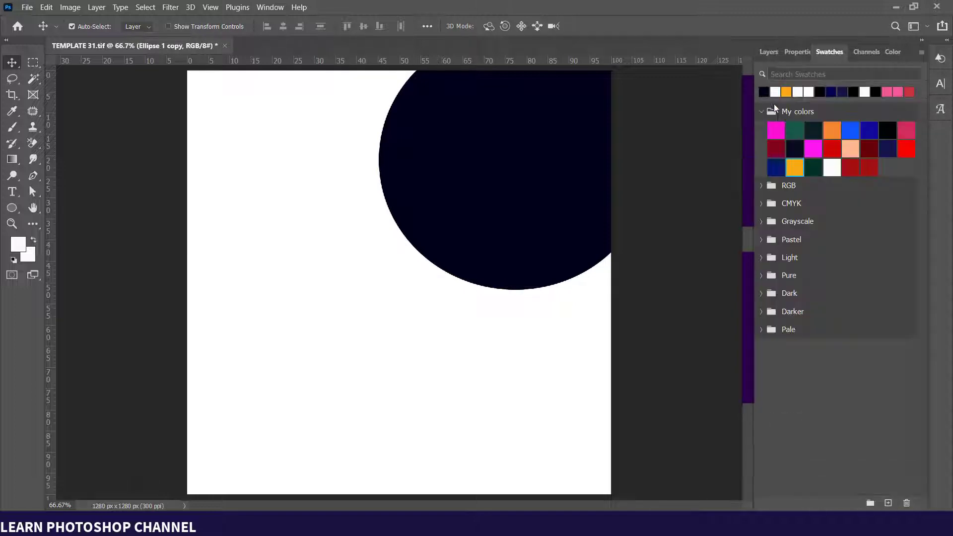
click(785, 84)
click(769, 53)
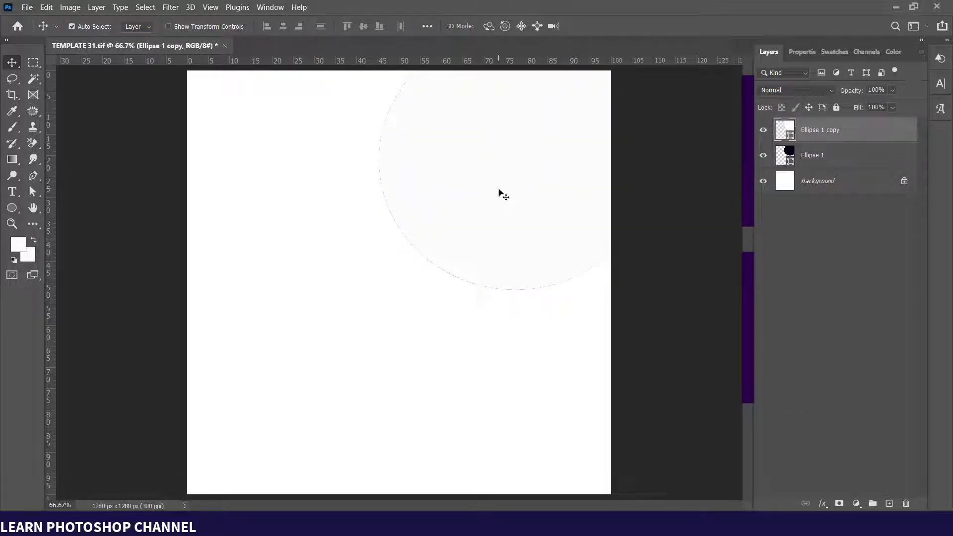
Nudge the white ellipse copy up and right until a tapered navy crescent shows along its lower-left edge
key(Up)
key(Up)
key(Up)
key(Up)
key(Up)
key(Up)
key(Right)
key(Right)
key(Right)
key(Right)
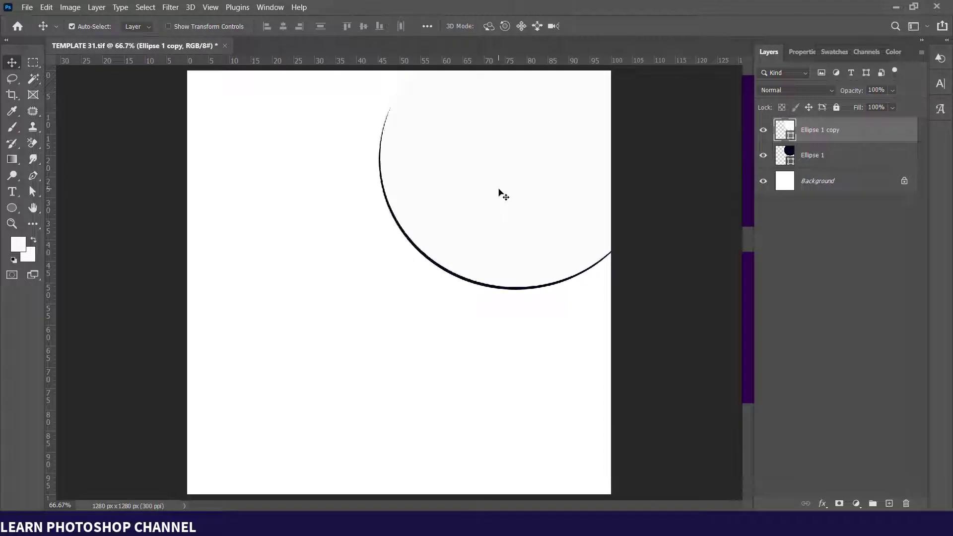
key(Right)
key(Right)
key(Right)
key(Right)
key(Up)
key(Up)
key(Up)
key(Up)
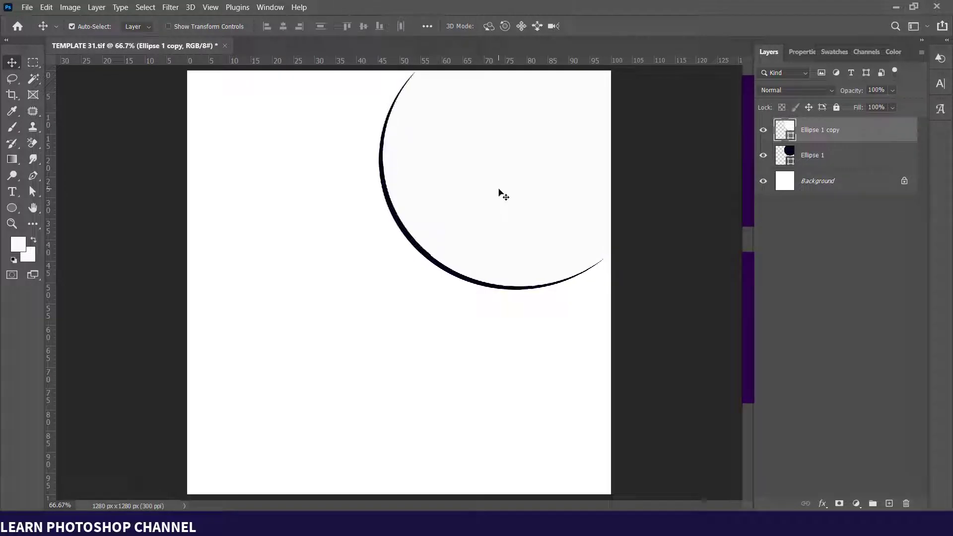
key(Up)
key(Up)
key(Right)
key(Right)
key(Right)
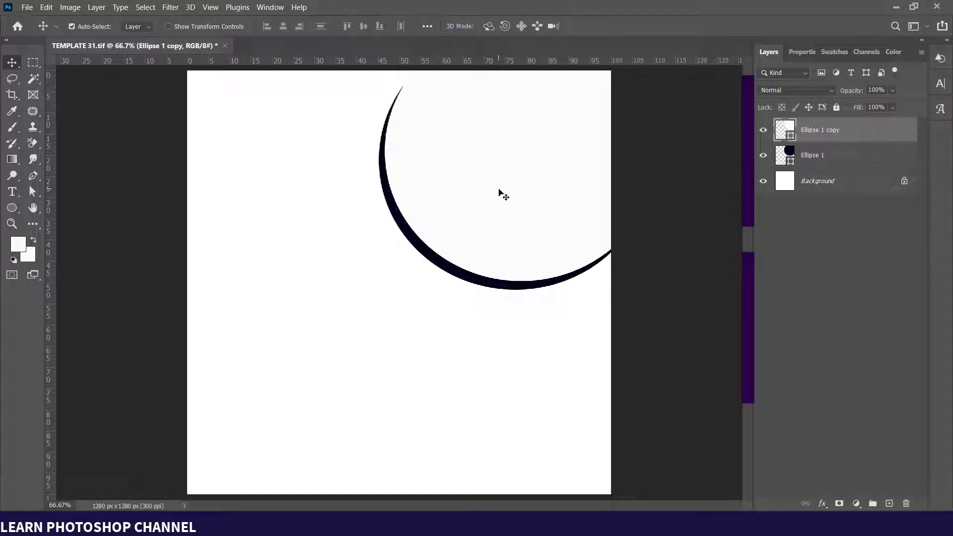
key(Up)
key(Up)
key(Up)
key(Up)
key(Up)
key(Up)
key(Up)
key(Up)
key(Up)
key(Up)
key(Left)
key(Left)
key(Left)
key(Left)
key(Left)
key(Left)
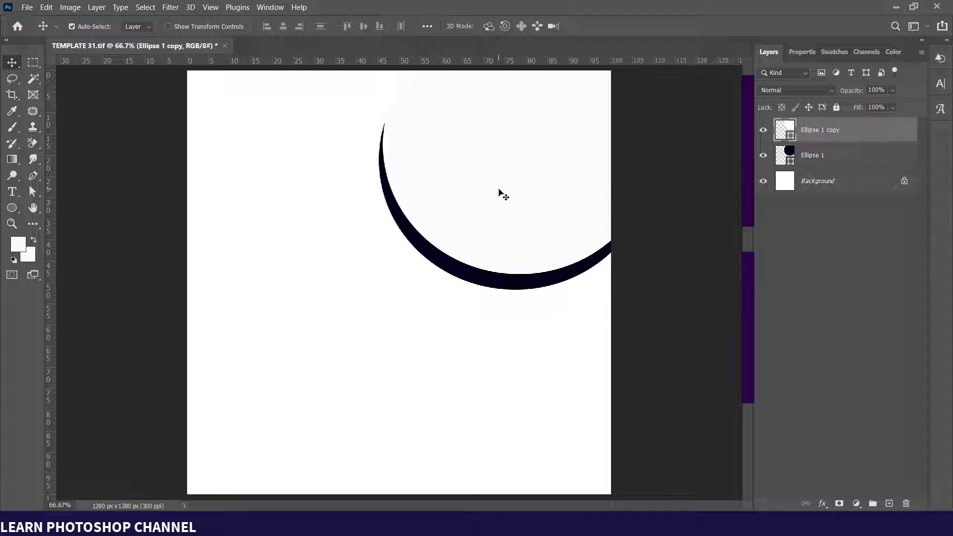
key(Right)
key(Right)
key(Right)
key(Right)
key(Right)
key(Right)
key(Right)
key(Right)
key(Right)
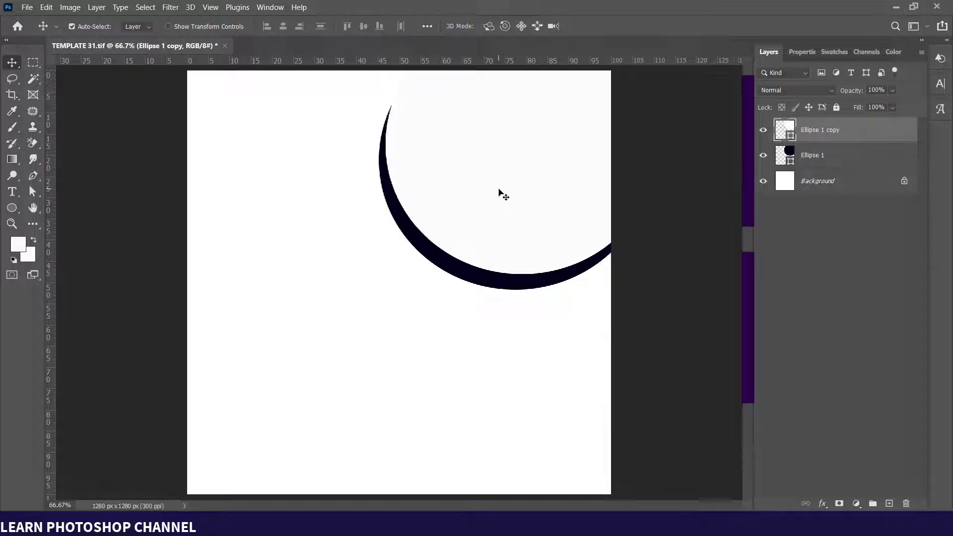
key(Down)
key(Down)
key(Down)
key(Down)
key(Down)
key(Down)
key(Right)
key(Right)
key(Right)
key(Right)
key(Right)
key(Right)
key(Right)
key(Right)
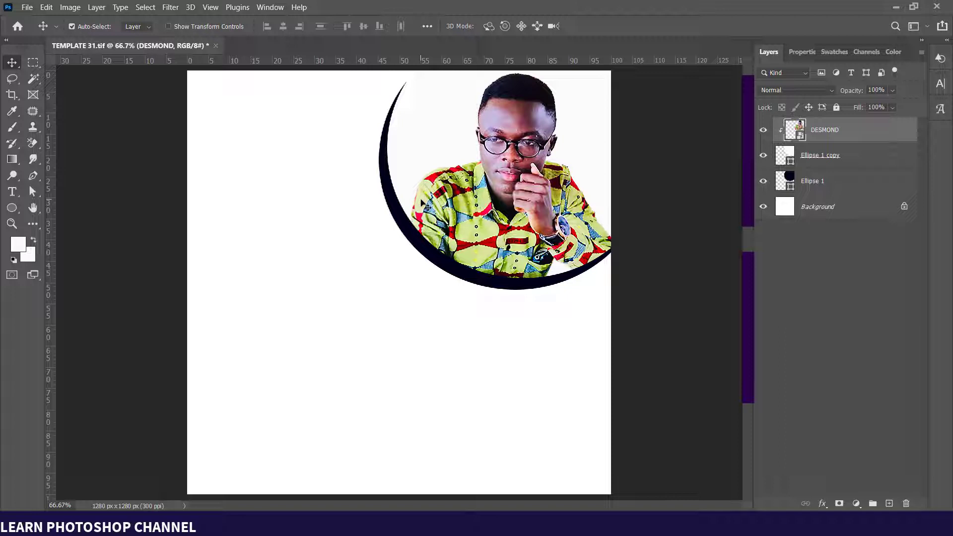
click(11, 209)
right_click(11, 209)
click(74, 206)
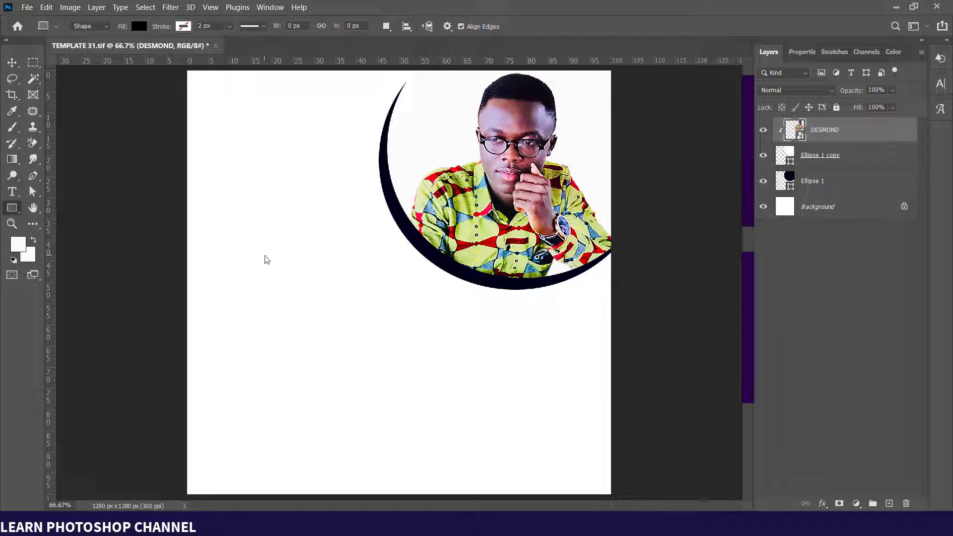
drag(245, 270, 341, 312)
key(ctrl+z)
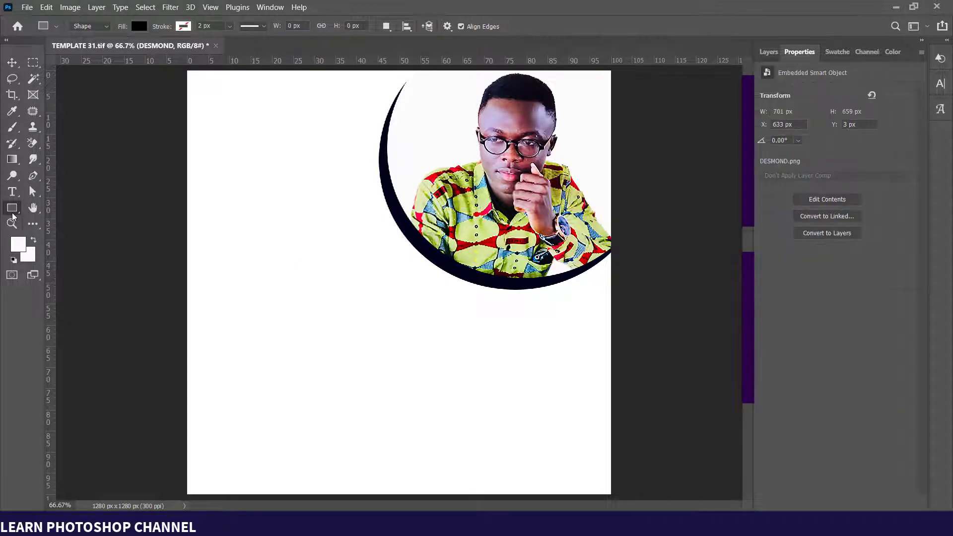
Draw a wide ellipse about 415 by 181 px on the empty canvas below and left of the photo circle
right_click(11, 209)
click(75, 221)
drag(248, 276, 385, 336)
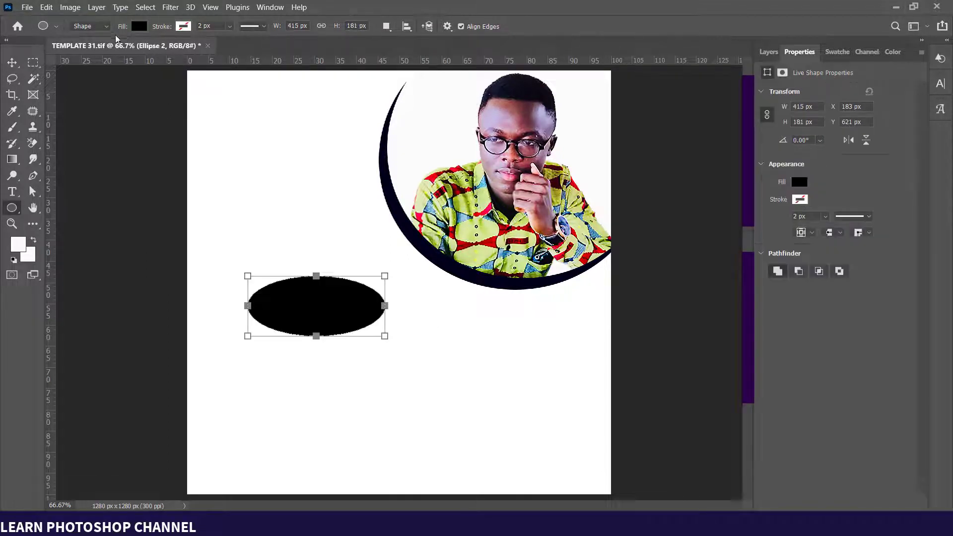
Set the wide ellipse's fill to bright blue 043df8
click(139, 26)
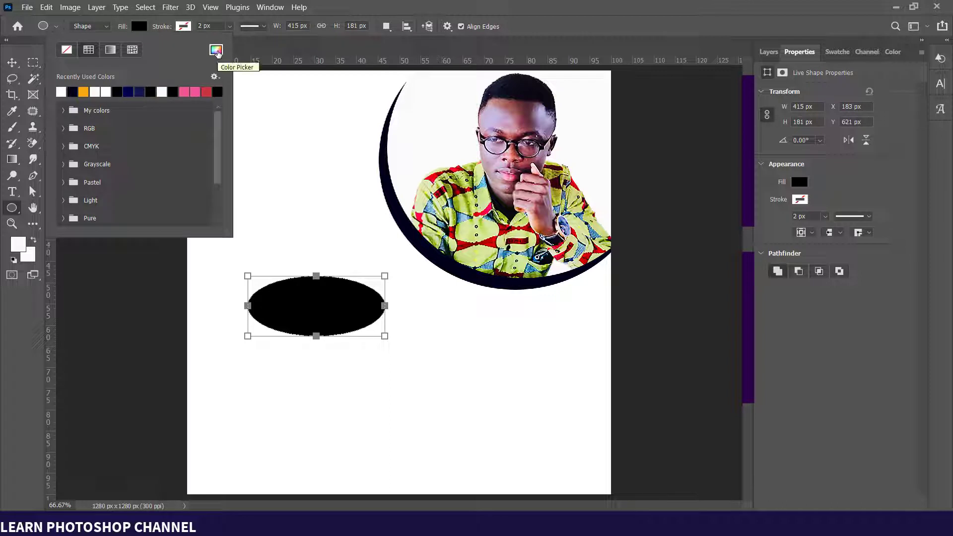
click(217, 51)
click(680, 207)
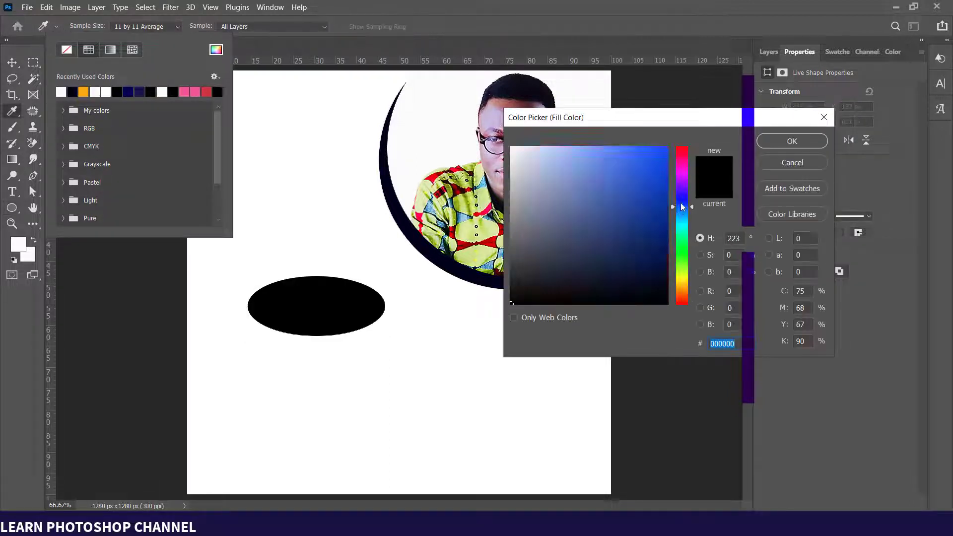
drag(681, 203, 683, 205)
click(666, 150)
click(792, 141)
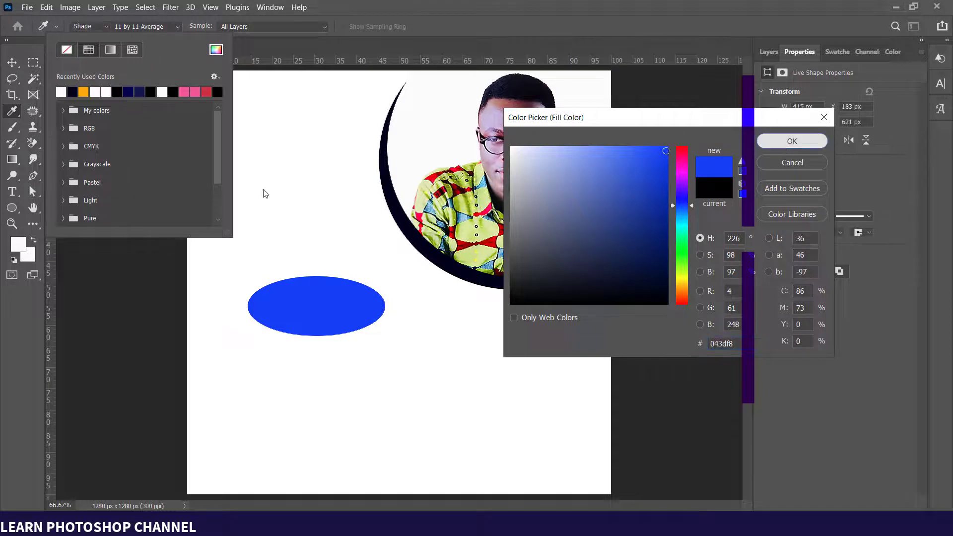
Move the blue ellipse over the photo's lower part, rotated about 19° and scaled to about 142%
click(12, 62)
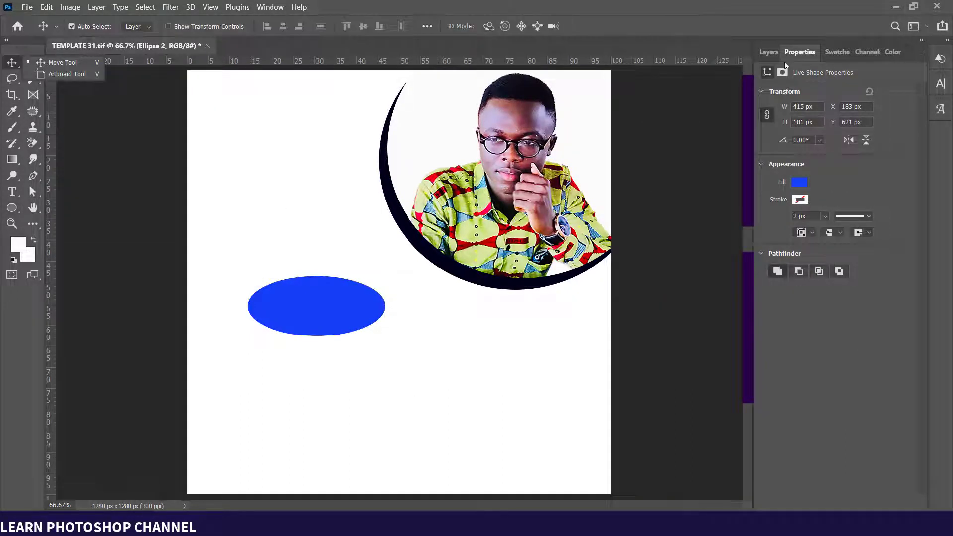
click(769, 54)
drag(353, 303, 505, 276)
key(ctrl+t)
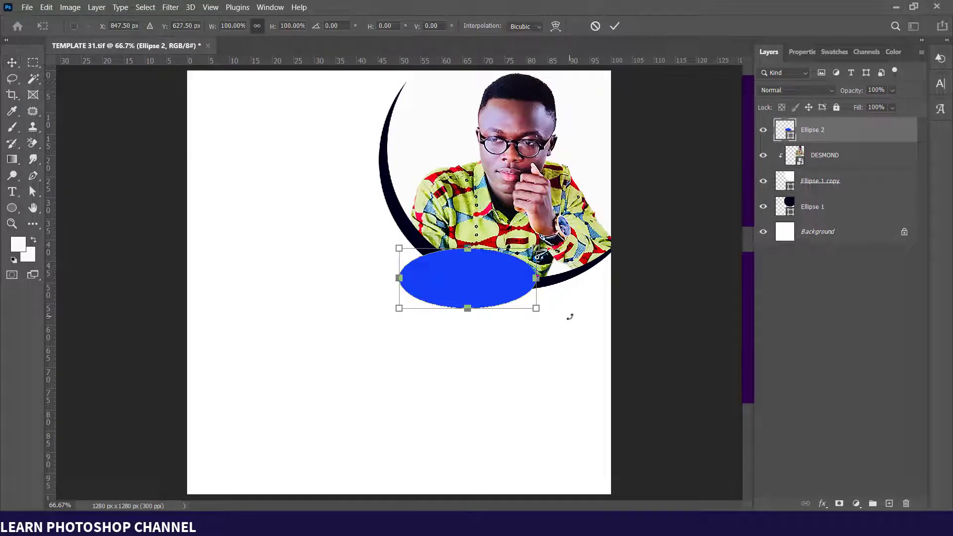
mouse_move(565, 349)
mouse_down()
mouse_move(565, 385)
mouse_move(572, 376)
mouse_move(556, 344)
mouse_up()
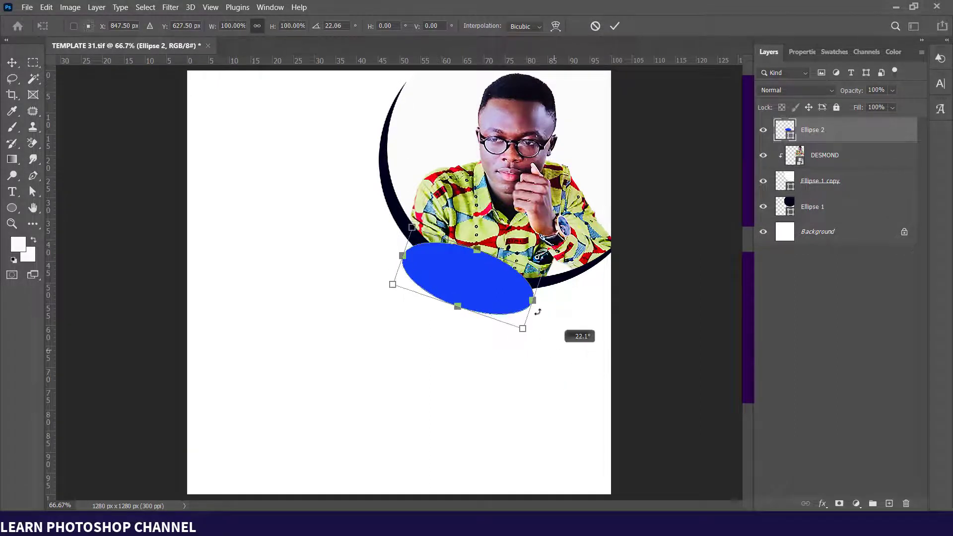
drag(535, 301, 574, 315)
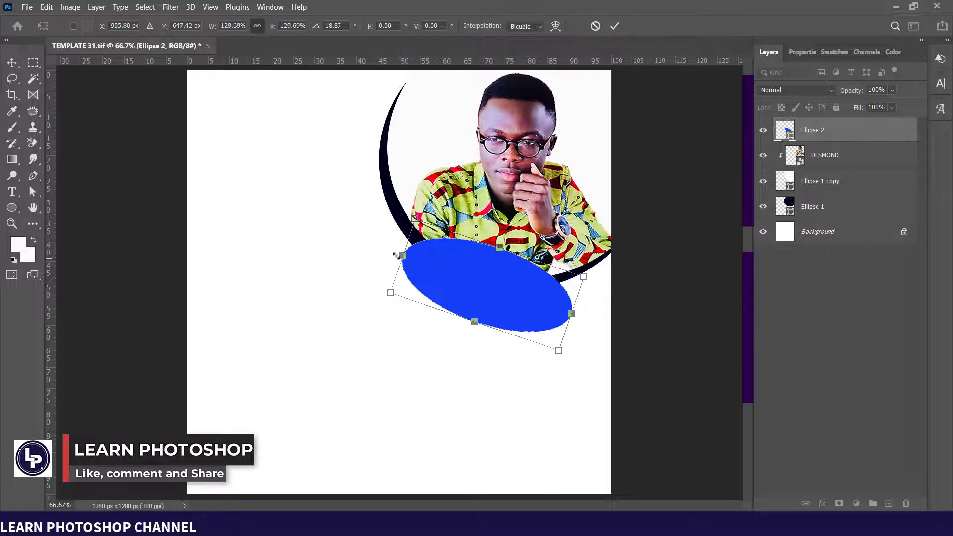
drag(415, 218, 400, 209)
mouse_move(484, 281)
mouse_down()
mouse_move(487, 261)
mouse_move(489, 269)
mouse_up()
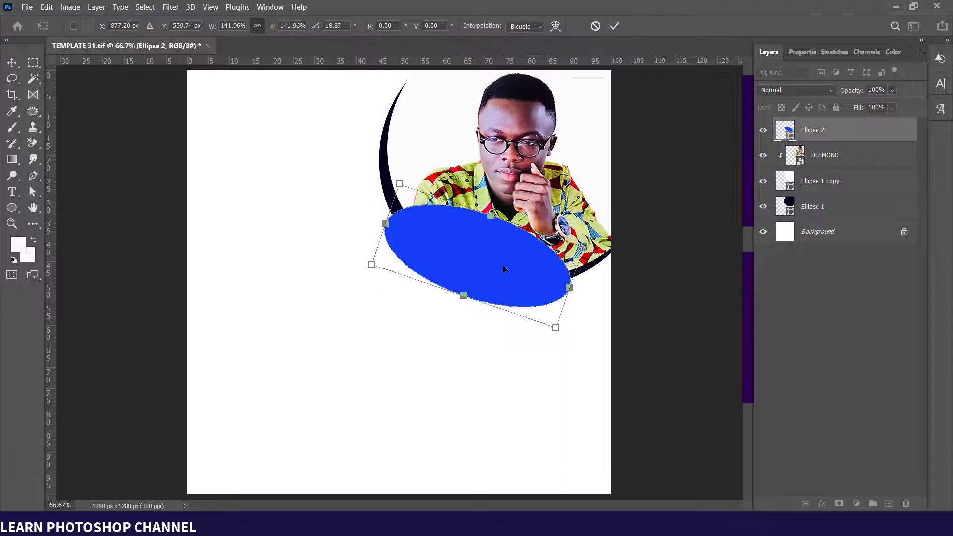
key(Return)
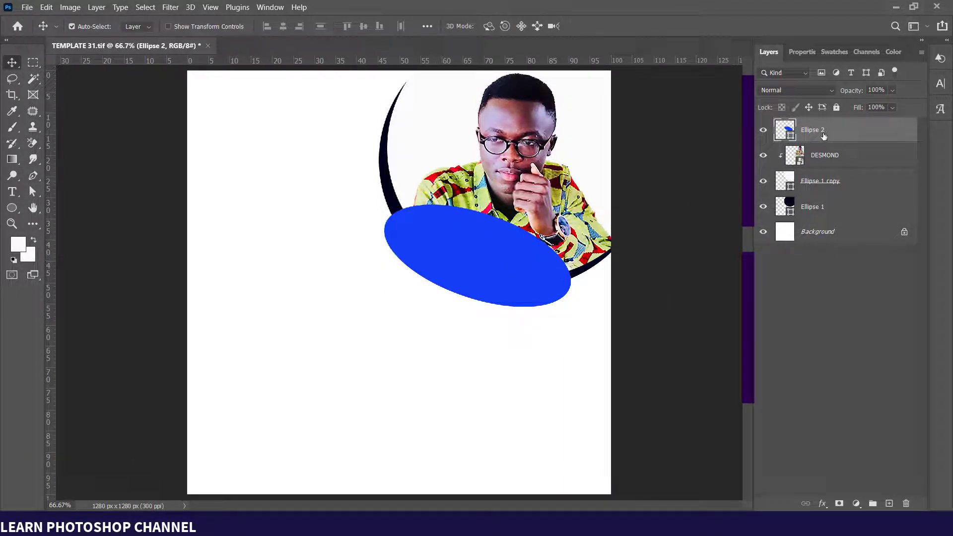
Clip the blue ellipse layer to the white circle with a clipping mask
right_click(824, 136)
click(705, 224)
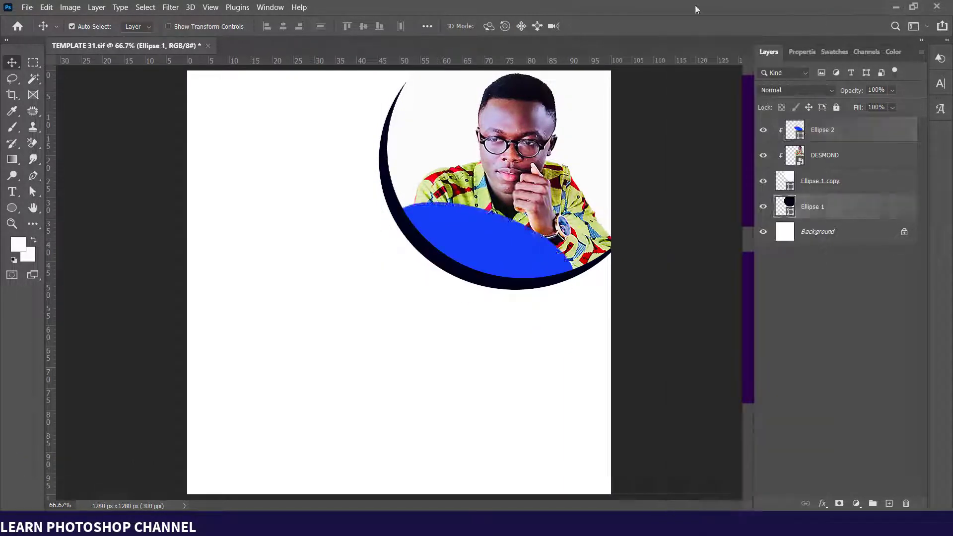
Add a drop shadow to the navy ellipse layer with 23% opacity, 66° angle and 9 px distance
double_click(864, 207)
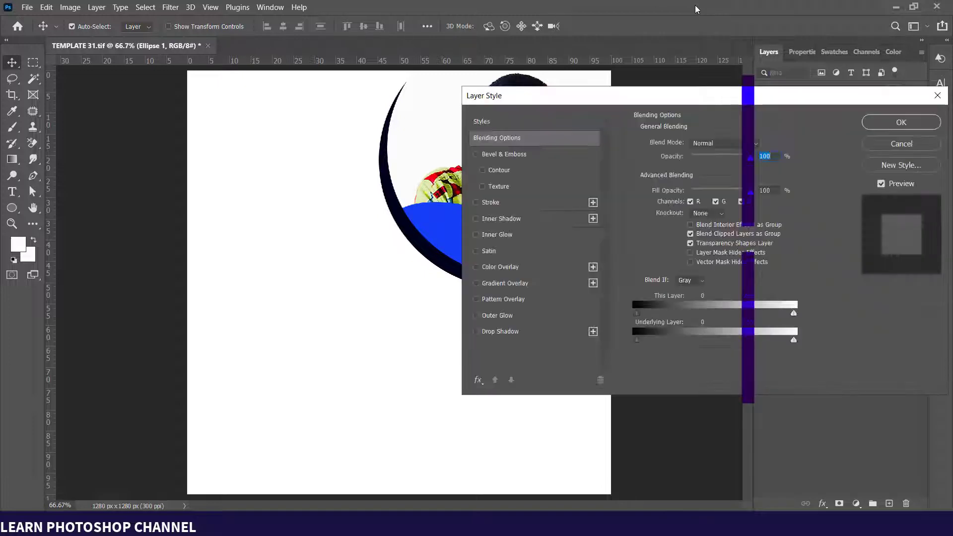
click(476, 332)
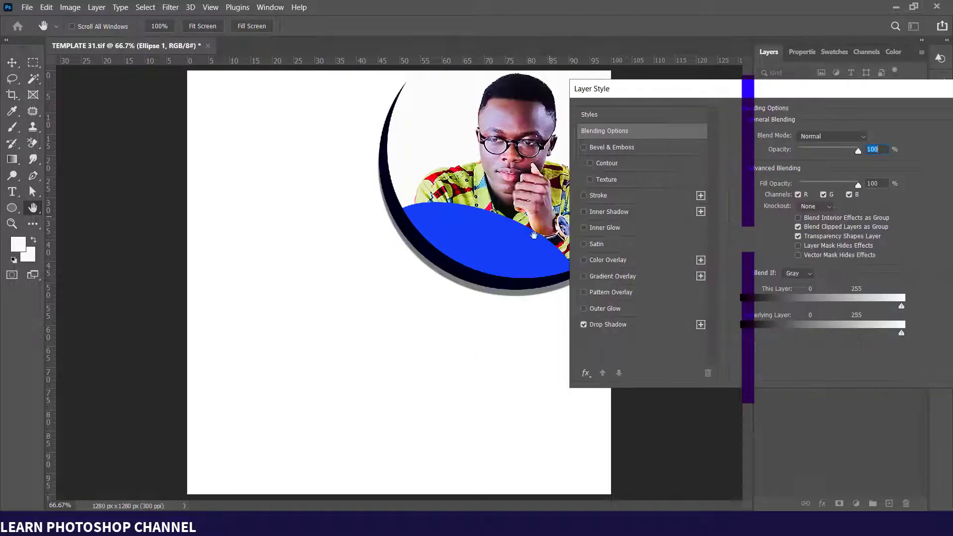
click(622, 327)
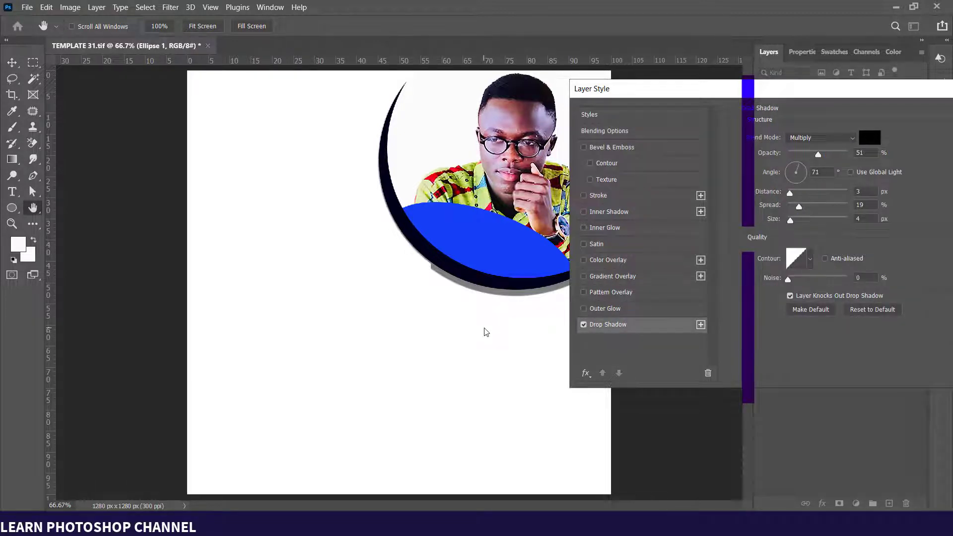
drag(483, 332, 486, 327)
drag(818, 155, 797, 157)
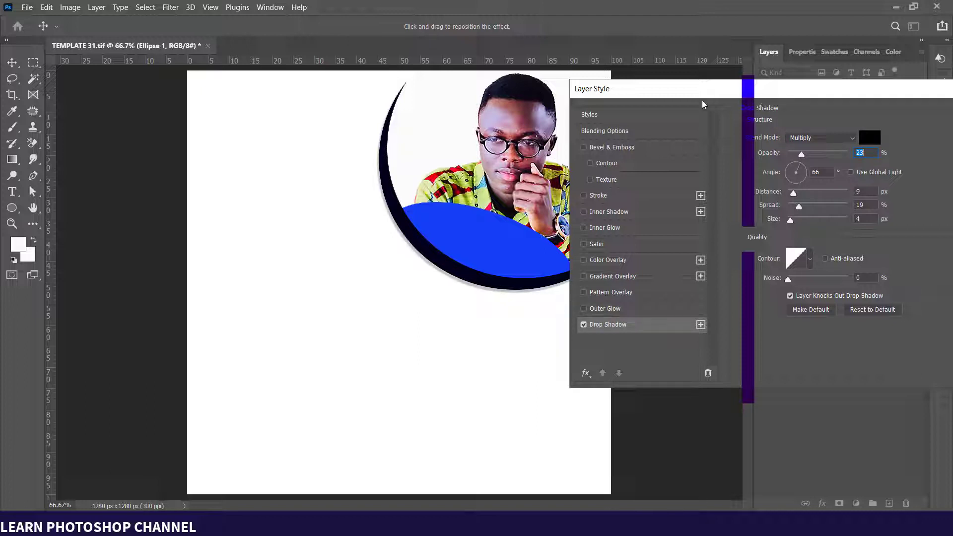
drag(603, 94, 416, 93)
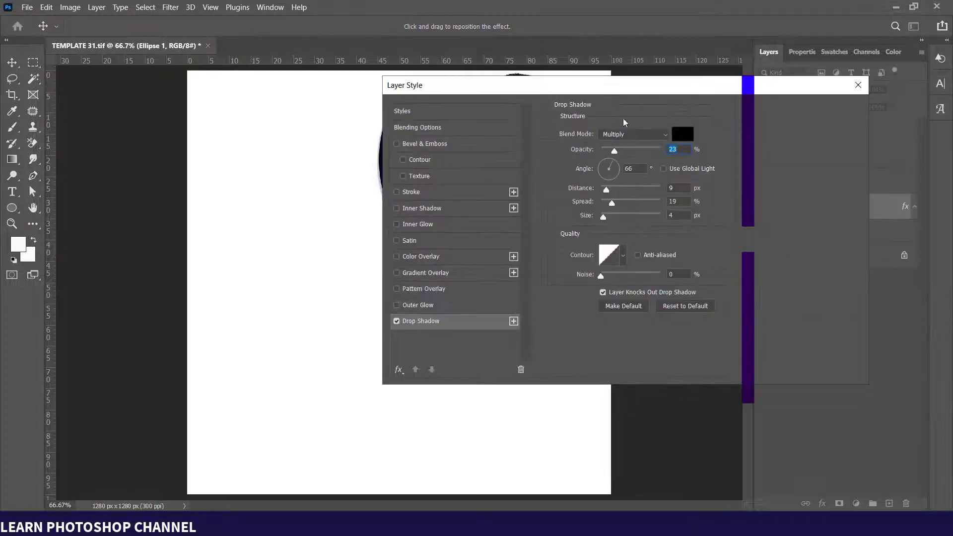
click(819, 112)
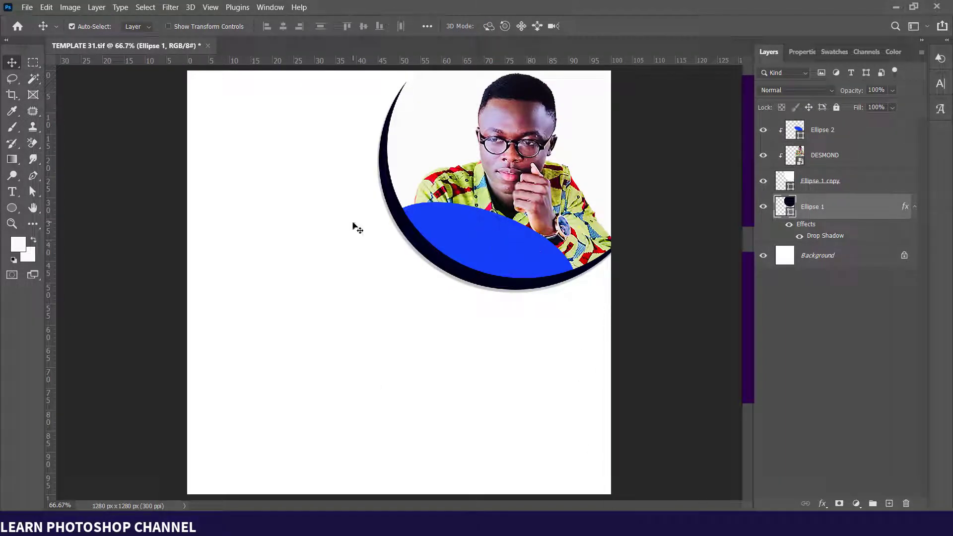
Set the foreground colour to the blue sampled from the clipped ellipse
click(19, 248)
click(477, 239)
click(792, 142)
Set the background colour to dark blue #001e7e, a darker shade of the blue sampled from the clipped ellipse
click(32, 254)
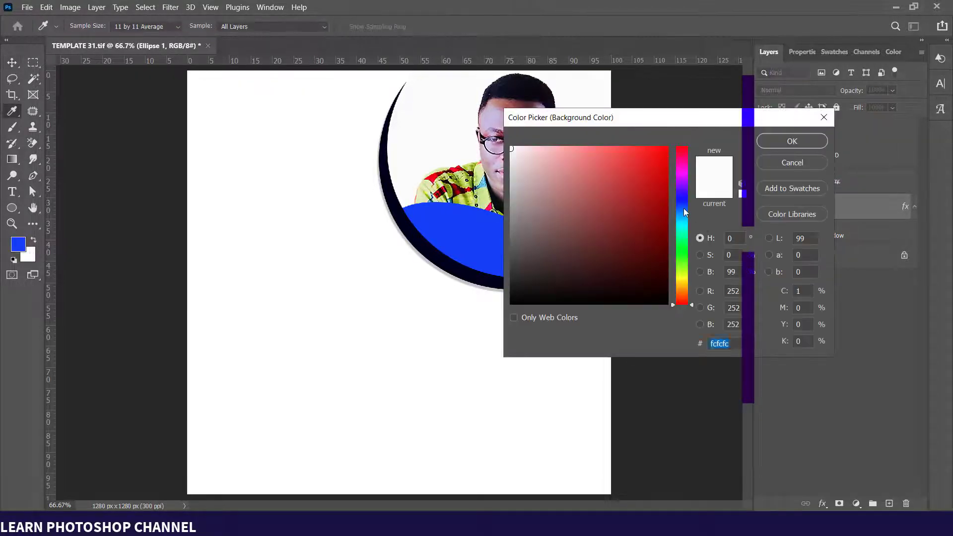
click(684, 208)
click(481, 239)
drag(668, 150, 668, 227)
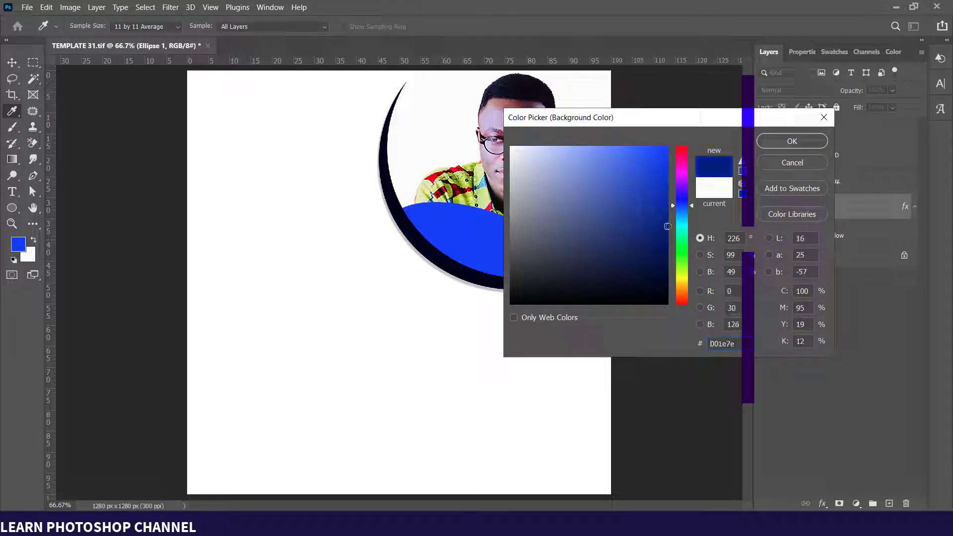
click(801, 142)
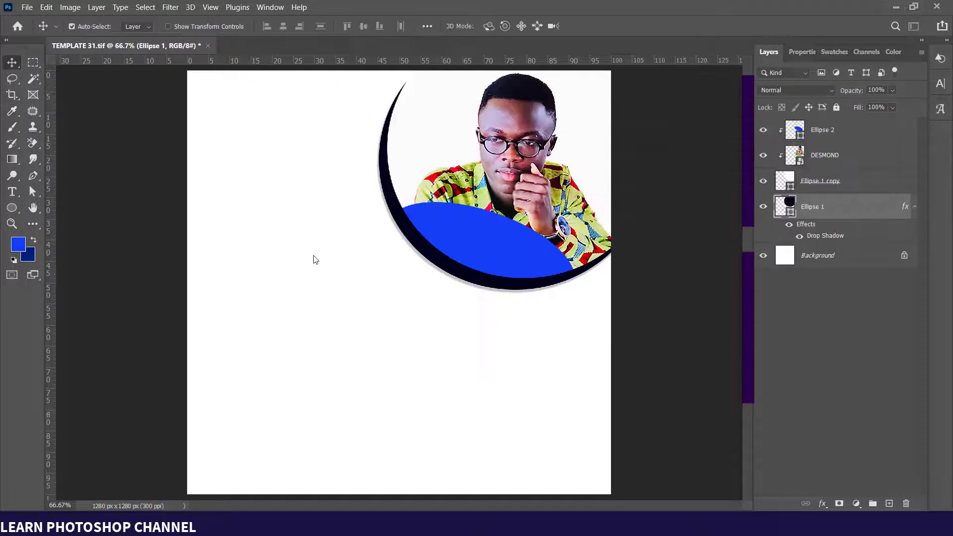
Draw a closed Pen shape about 1166 × 877 px above the blue ellipse layer, joining the ellipse's two ends to the page's left and bottom edges
click(854, 131)
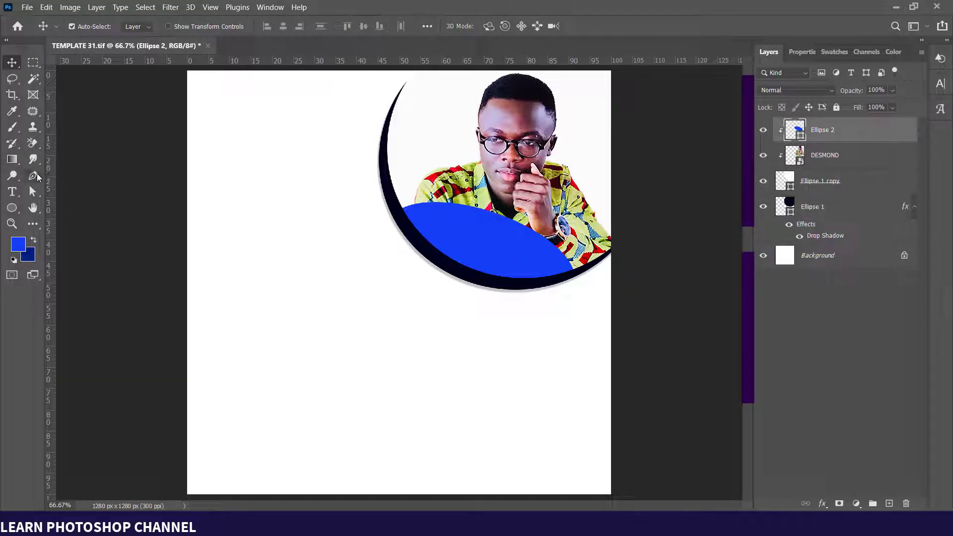
click(33, 176)
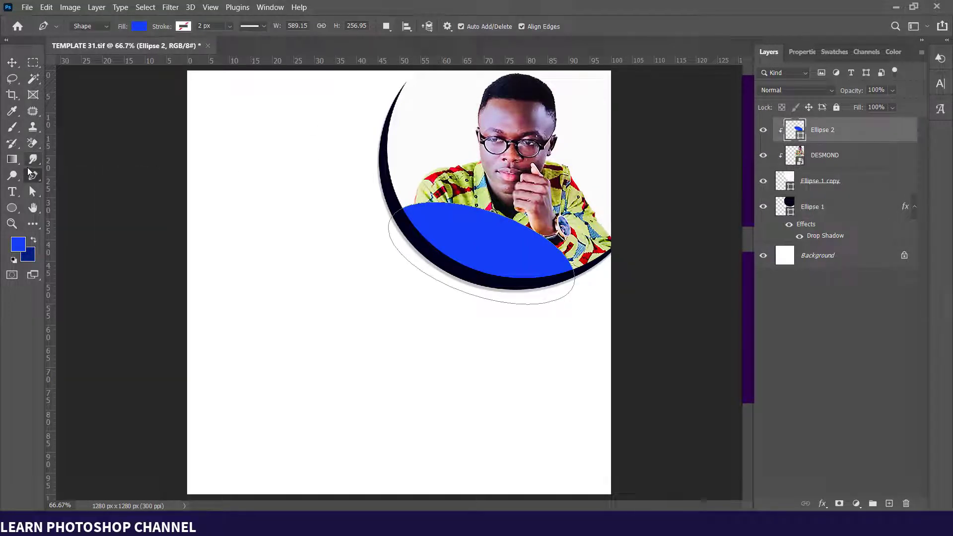
click(407, 205)
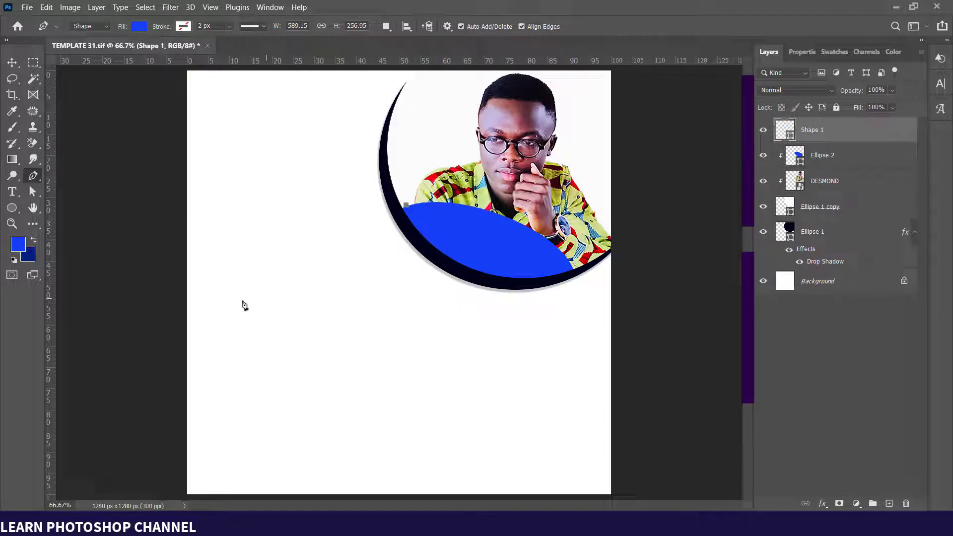
click(186, 301)
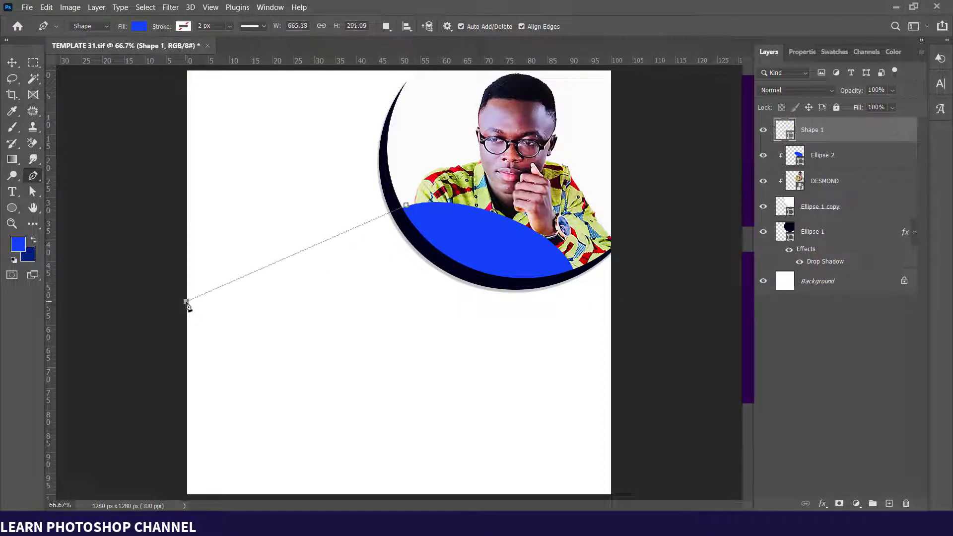
click(186, 496)
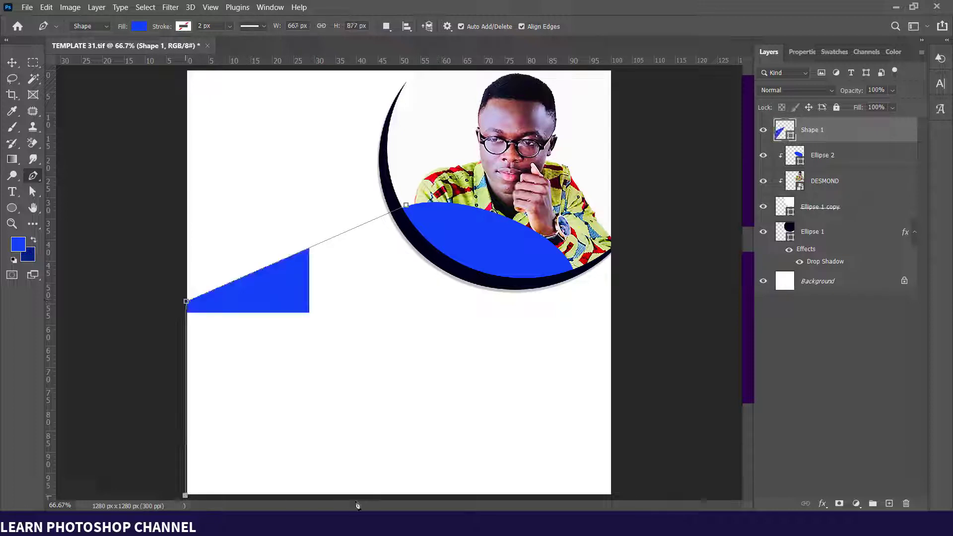
click(429, 495)
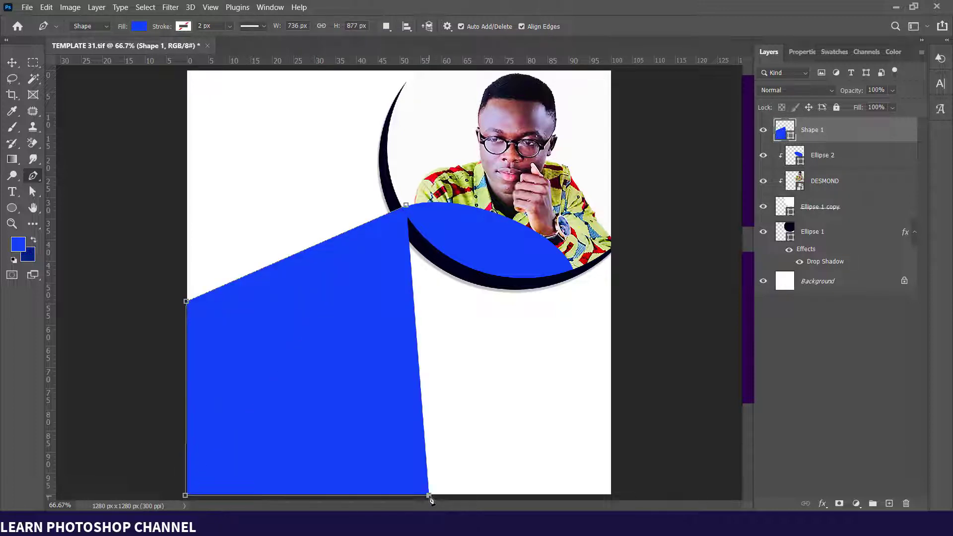
click(573, 270)
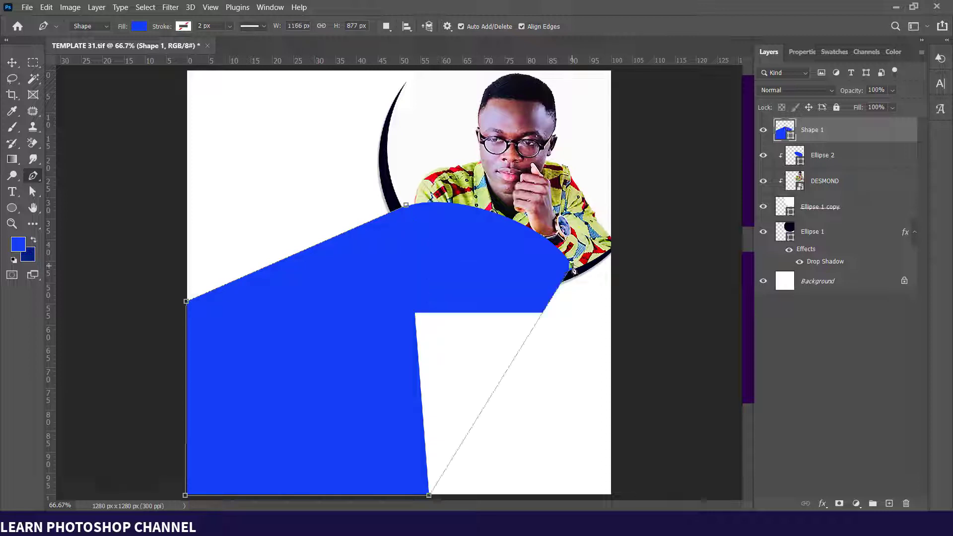
click(407, 206)
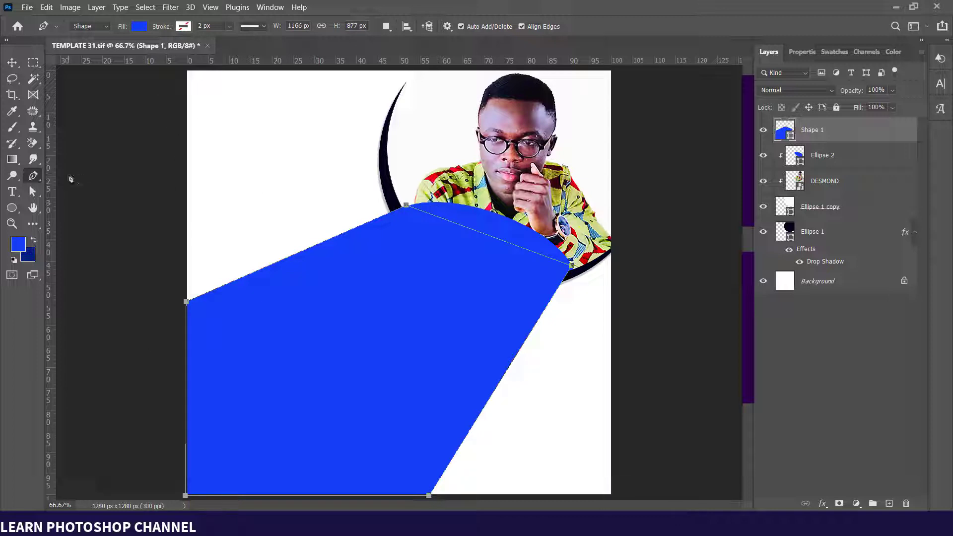
Fill the new shape with the linear blue-to-dark-blue gradient preset at 90°
click(139, 27)
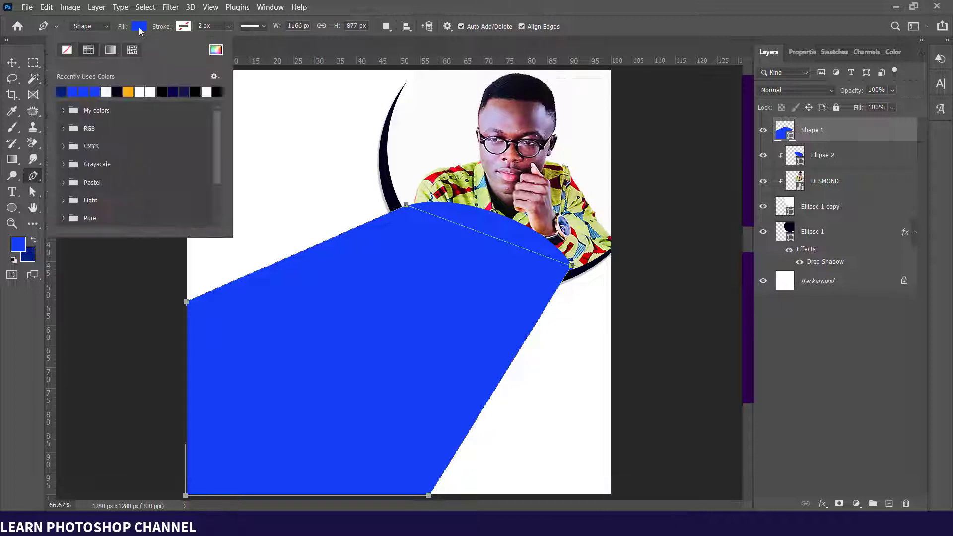
click(109, 53)
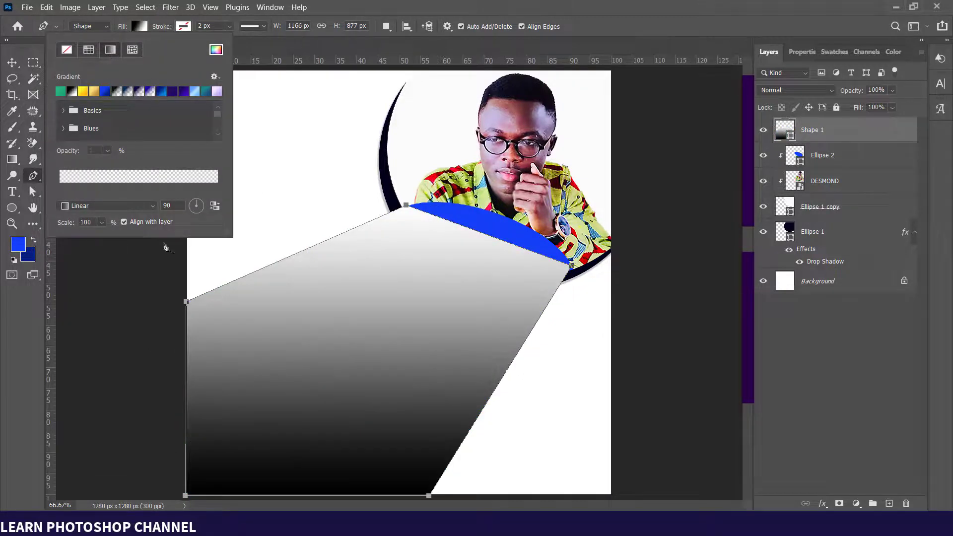
click(104, 92)
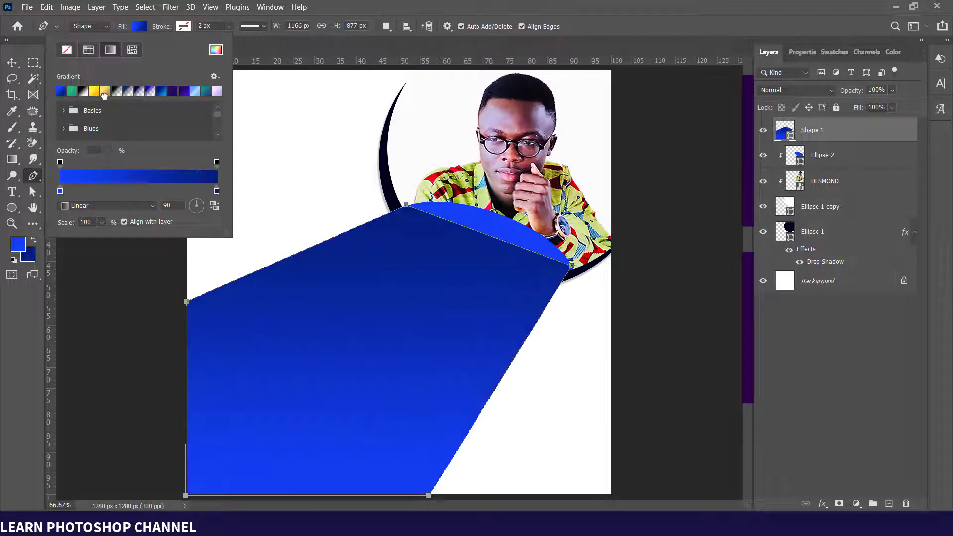
Reverse the shape's gradient by setting the start colour stop to #001e7e and the end stop to #043df8
double_click(60, 192)
click(217, 191)
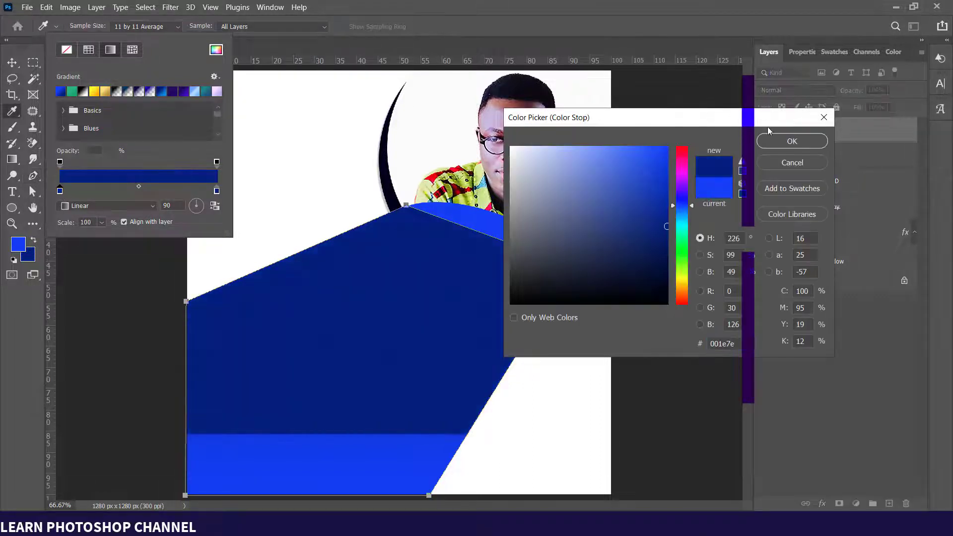
click(791, 142)
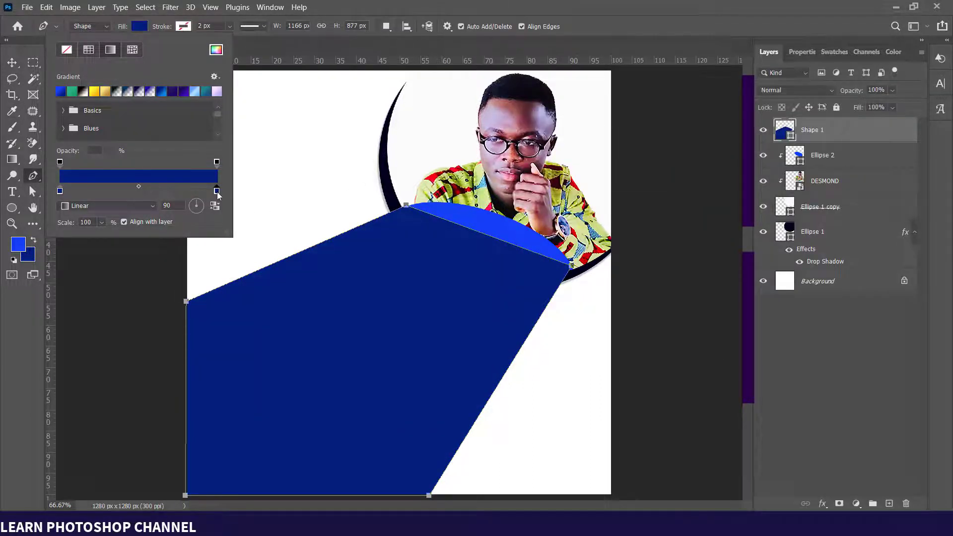
key(p)
click(19, 244)
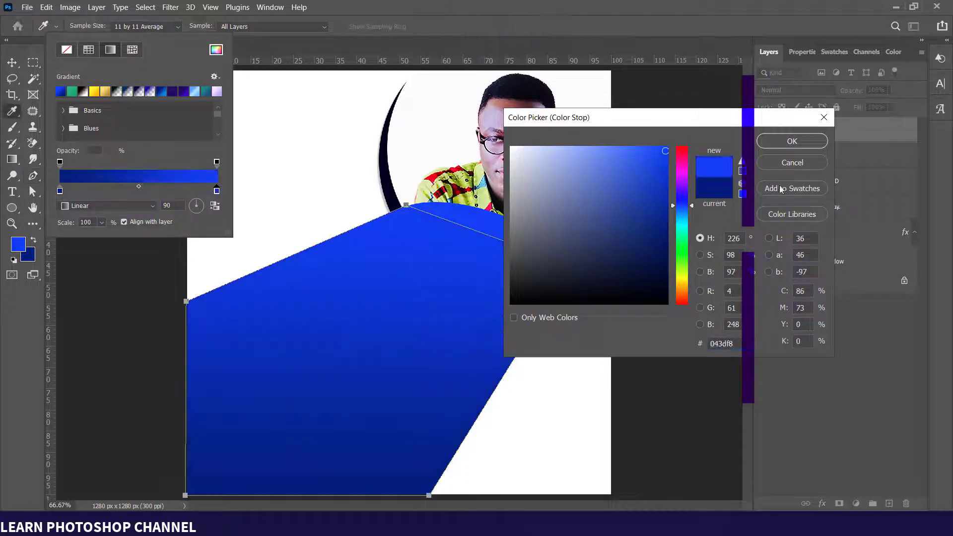
click(792, 141)
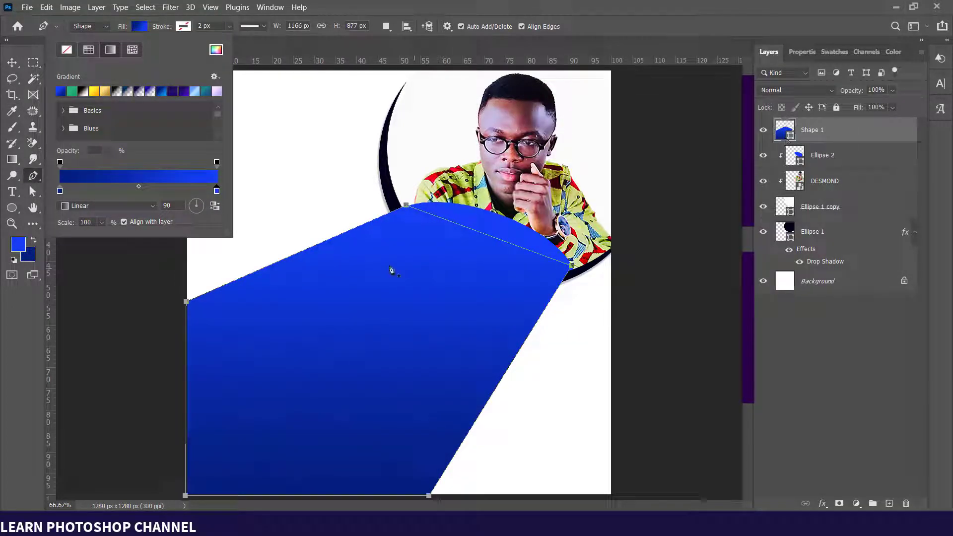
click(12, 62)
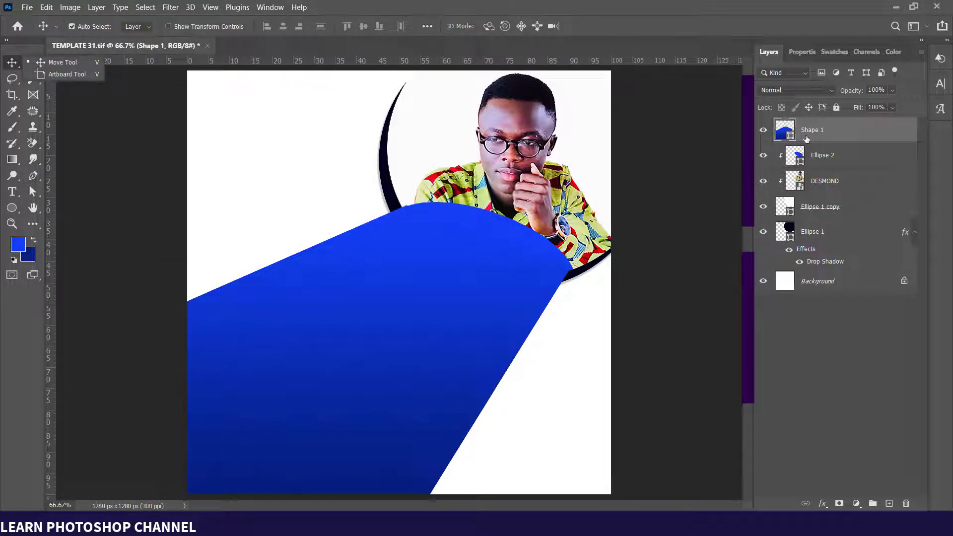
click(472, 304)
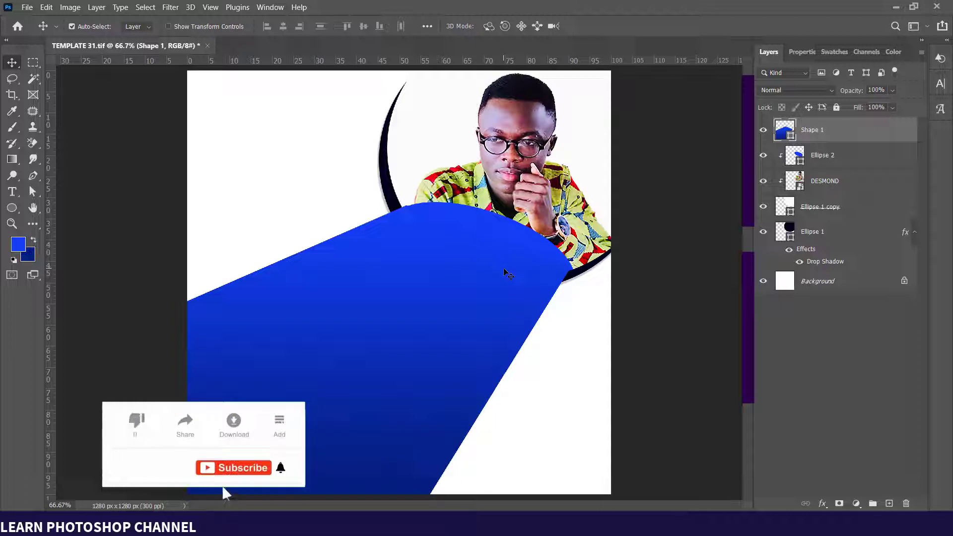
Bend the shape's upper edge along the blue ellipse's curve by adding and adjusting two points with the Curvature Pen tool
click(33, 176)
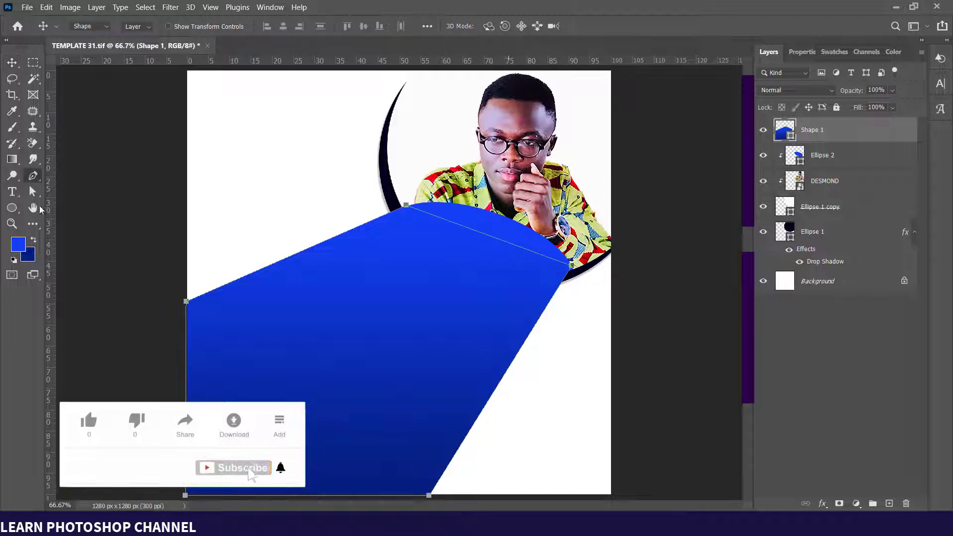
click(91, 200)
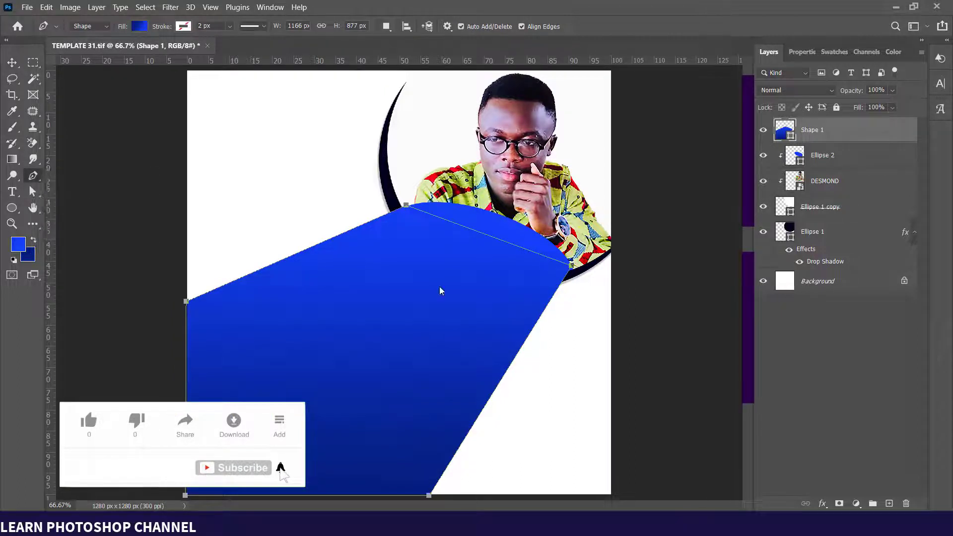
click(478, 231)
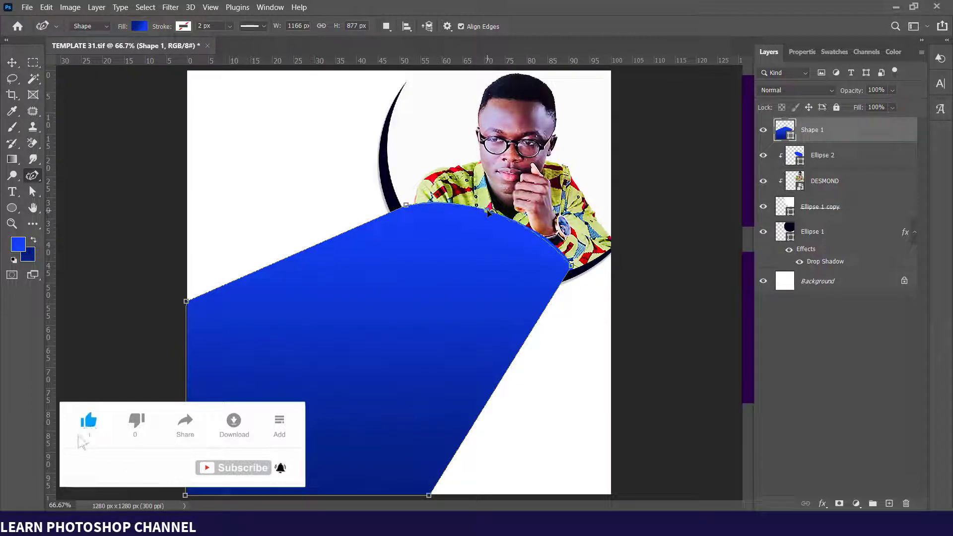
drag(496, 213, 531, 231)
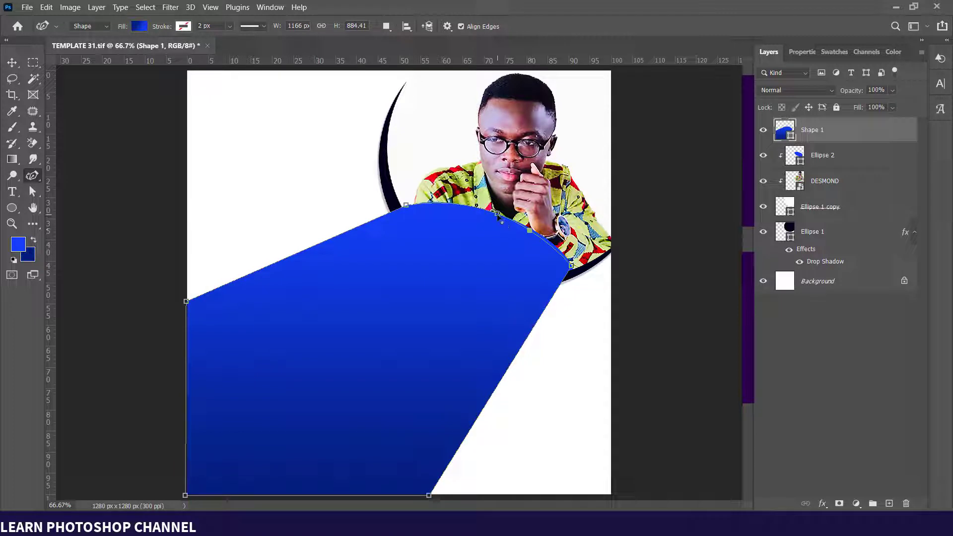
drag(497, 215, 490, 211)
drag(533, 232, 535, 231)
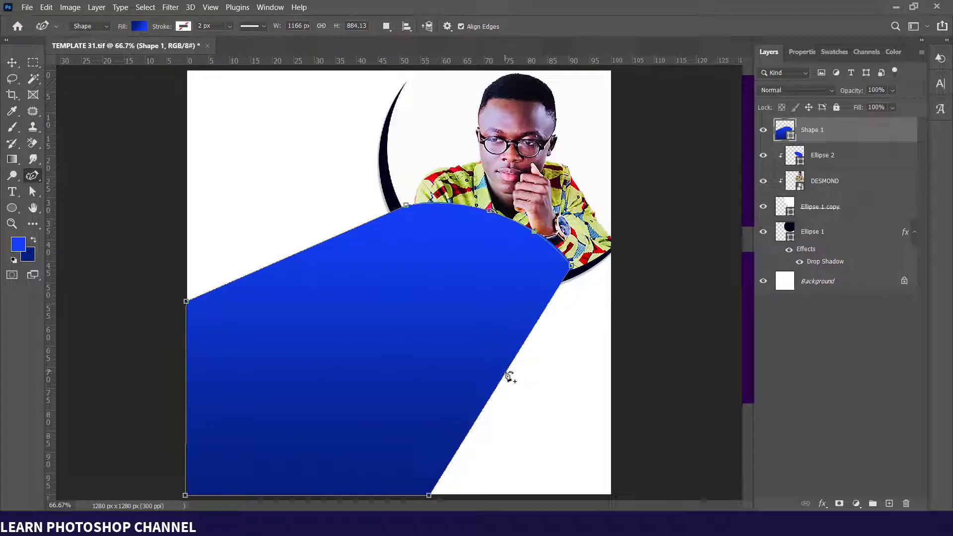
Curve the shape's right side inward, placing its curve point inside the lower part of the photo circle
drag(507, 376, 449, 343)
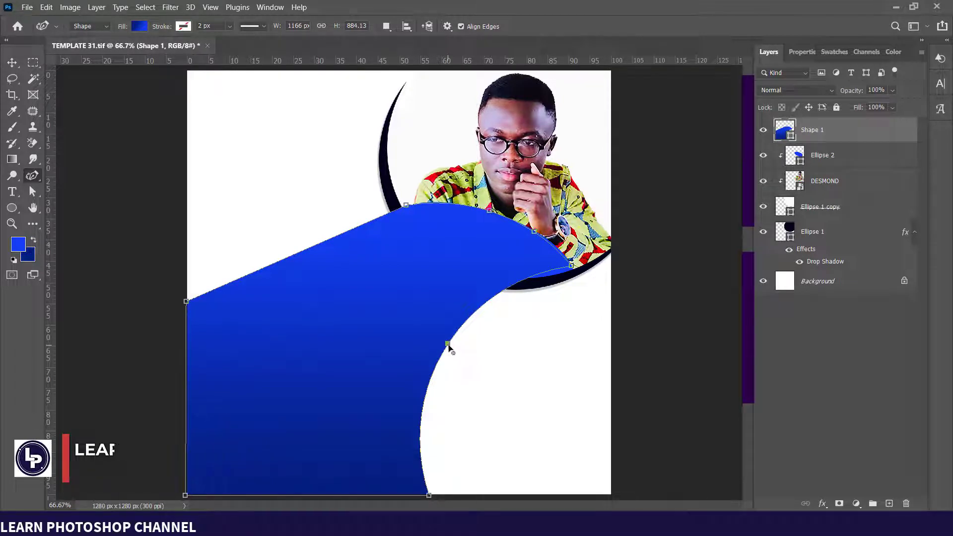
drag(448, 343, 461, 352)
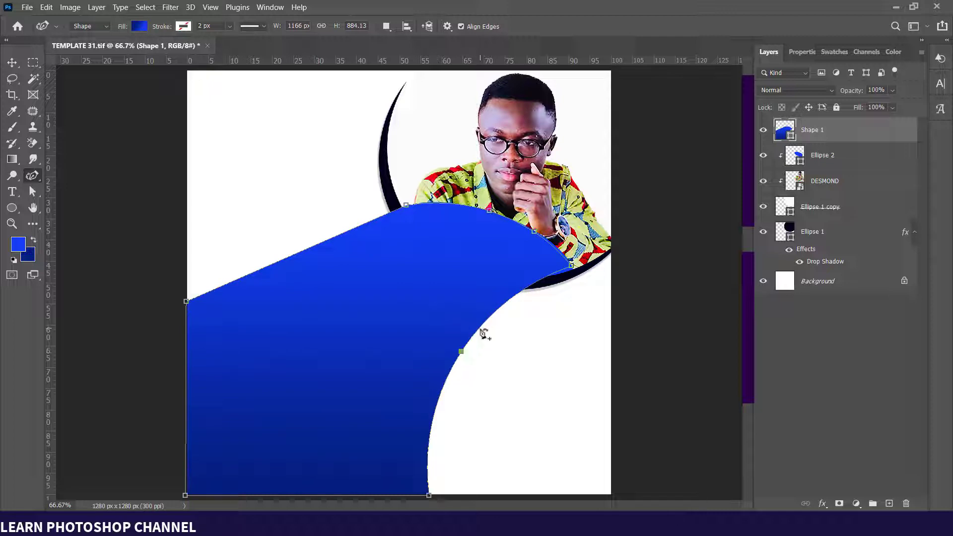
drag(461, 352, 496, 264)
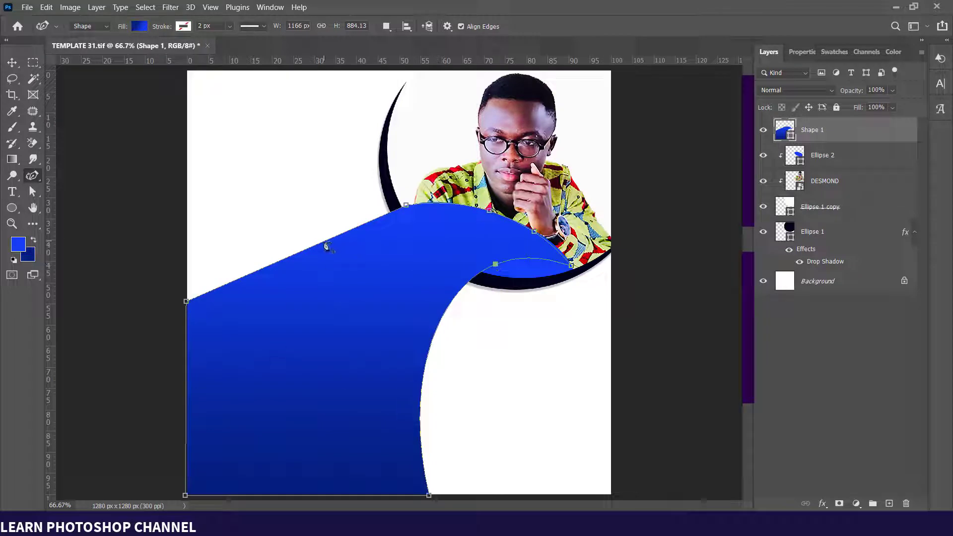
Curve the shape's upper-left side inward with two added points, and shift its top corner along the ellipse's edge
drag(326, 247, 415, 241)
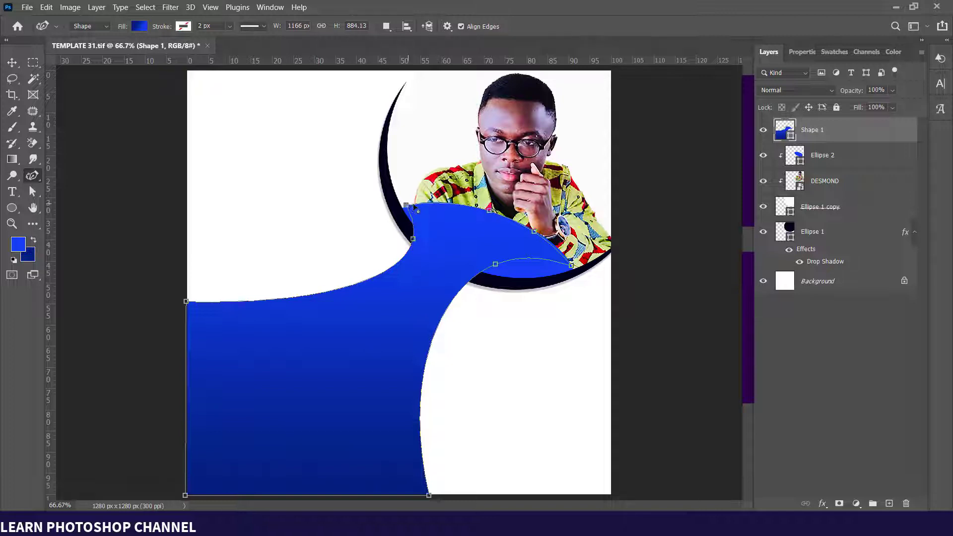
mouse_move(415, 208)
mouse_down()
mouse_move(422, 240)
mouse_move(410, 234)
mouse_move(420, 204)
mouse_up()
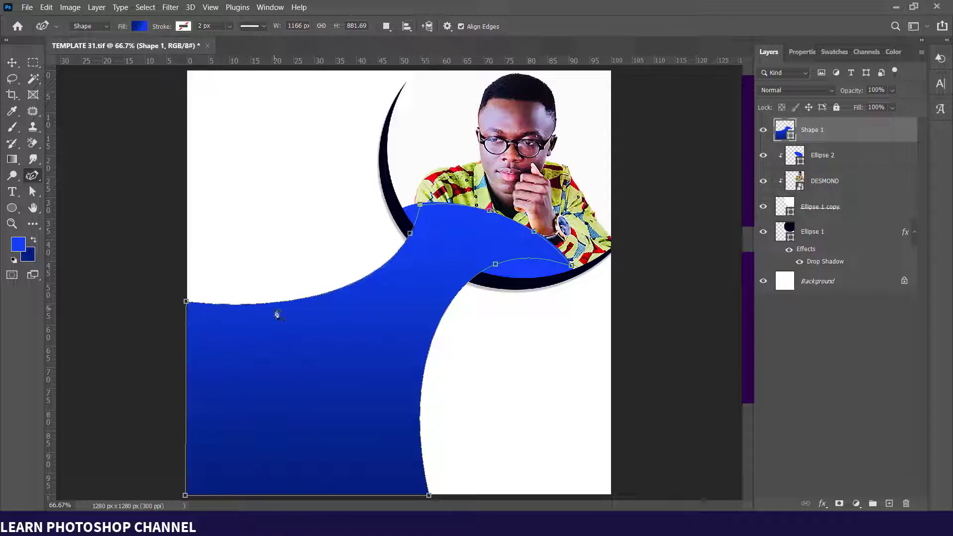
drag(288, 304, 292, 318)
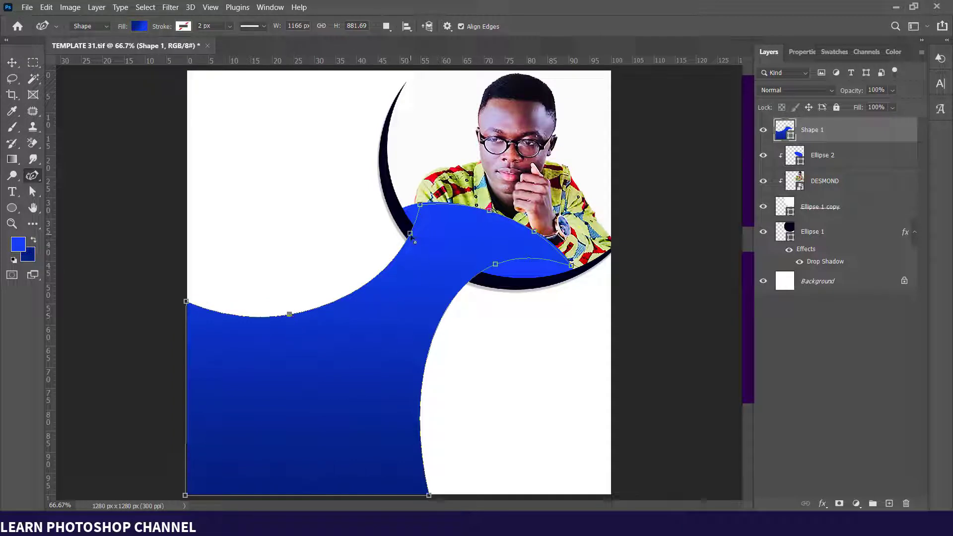
drag(411, 233, 418, 238)
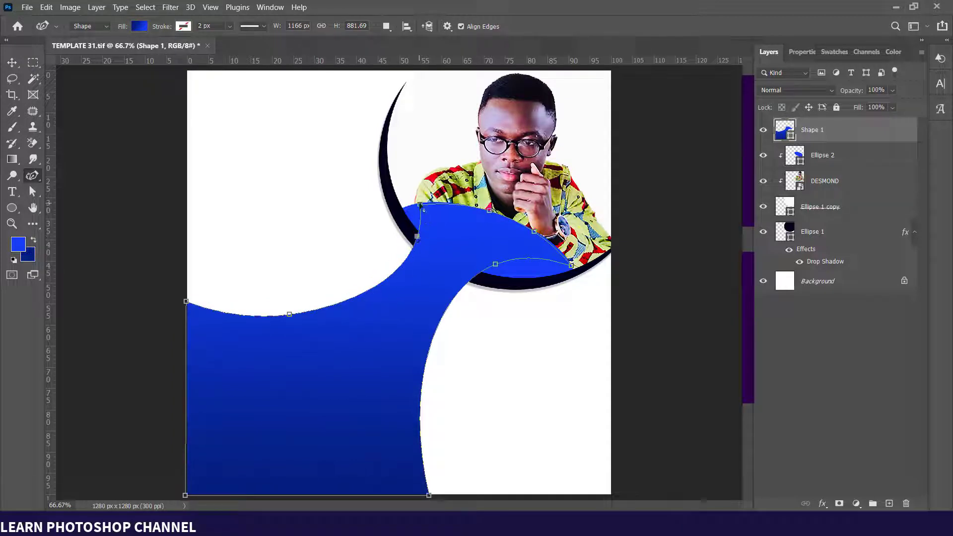
Fine-tune the anchor points on the shape's upper edge to match the blue ellipse's outline, and finish editing the path
drag(419, 205, 417, 204)
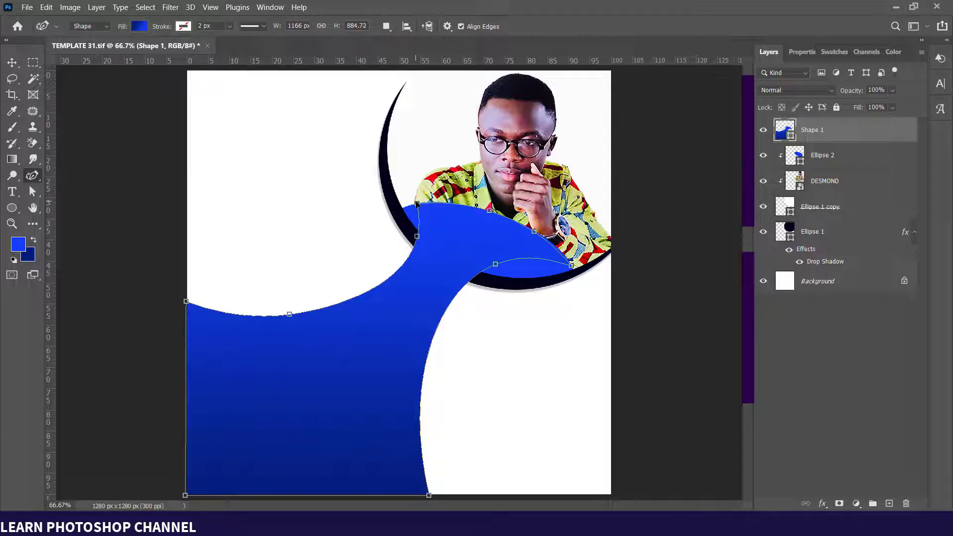
drag(417, 204, 421, 205)
drag(490, 211, 477, 213)
drag(537, 234, 532, 233)
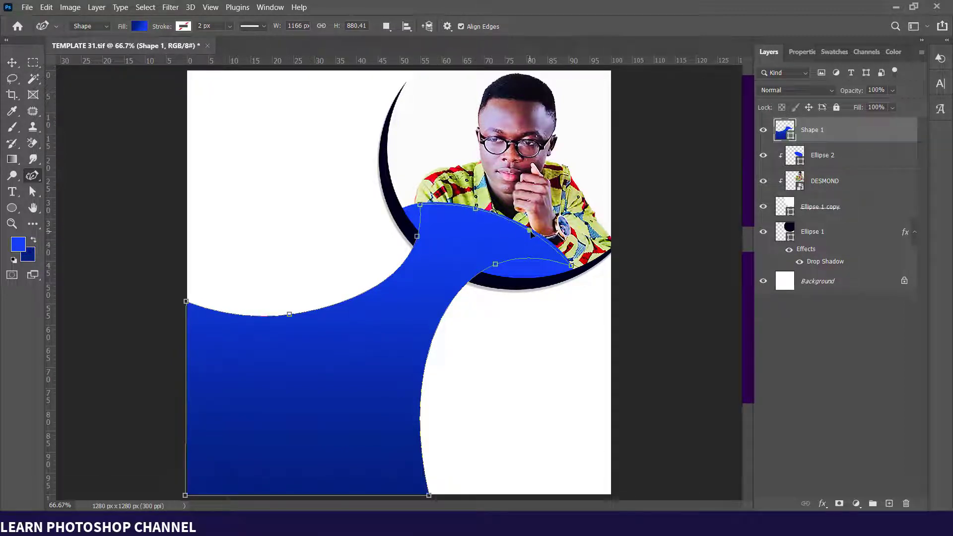
click(12, 62)
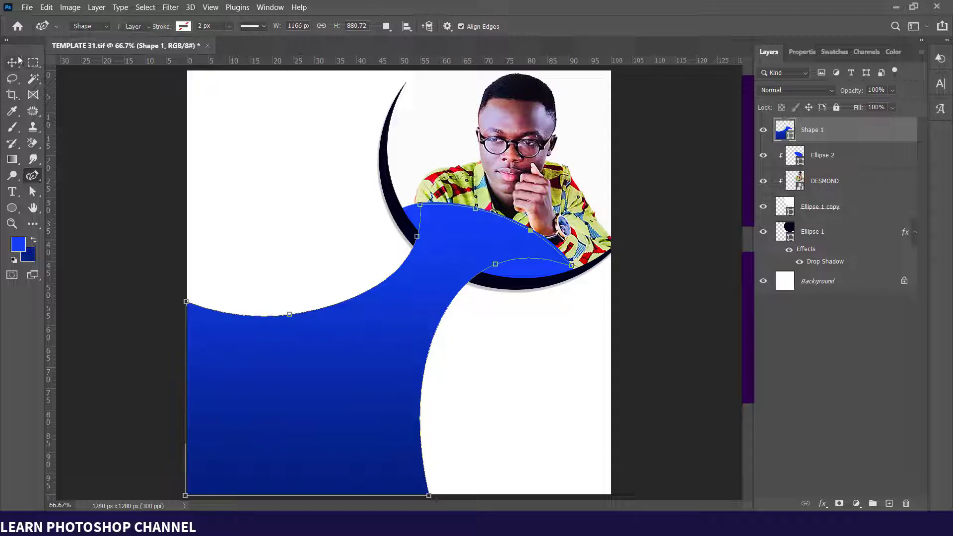
Add a drop shadow to the blue gradient shape with 42% opacity, a 140° angle and 7 px distance
click(197, 154)
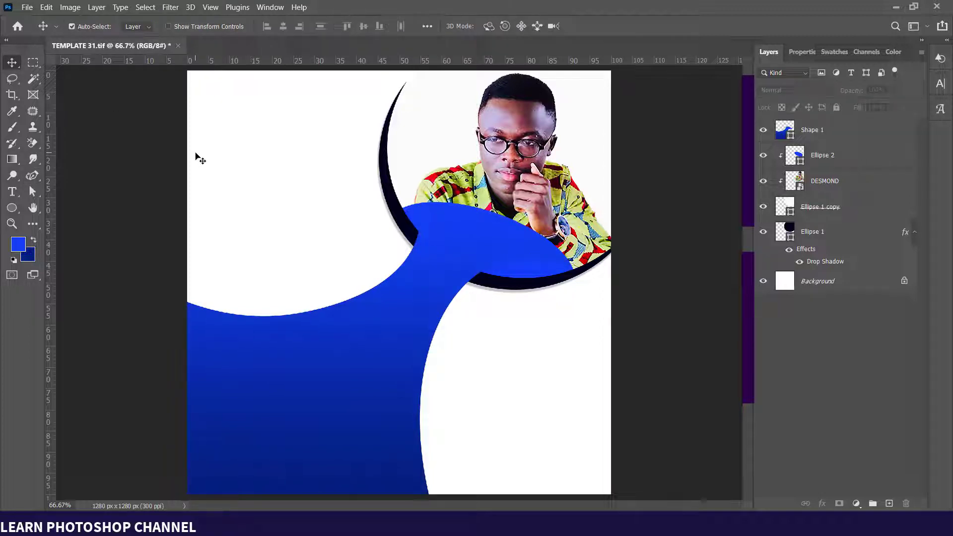
click(850, 140)
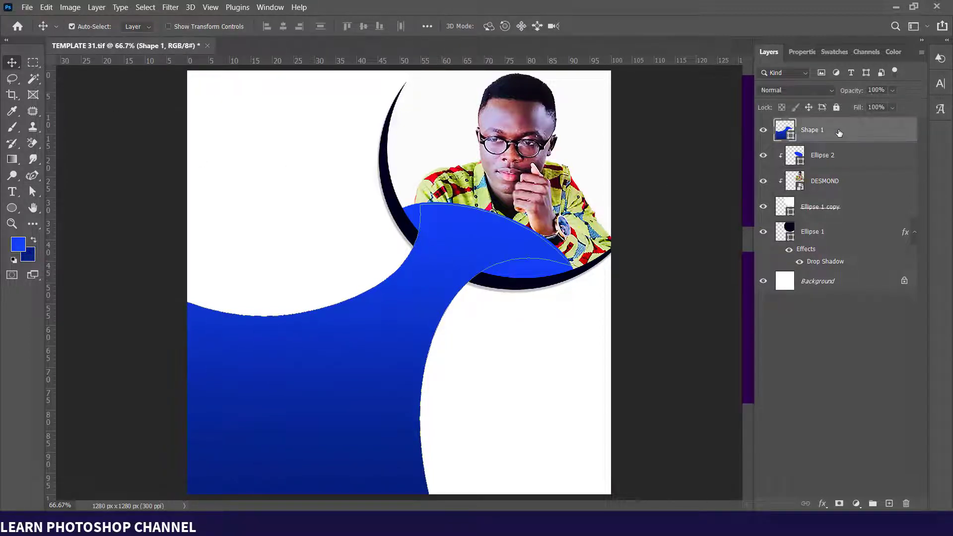
right_click(839, 133)
click(764, 12)
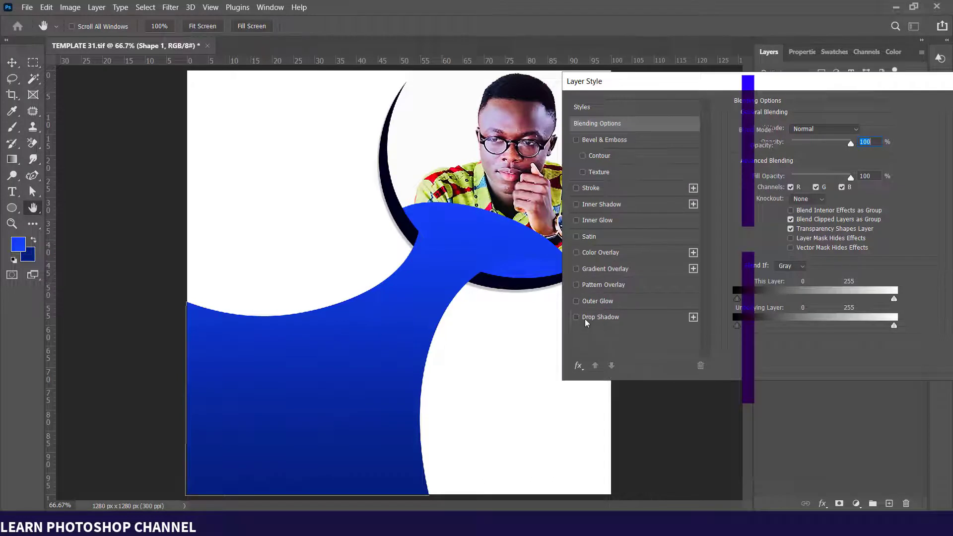
click(586, 321)
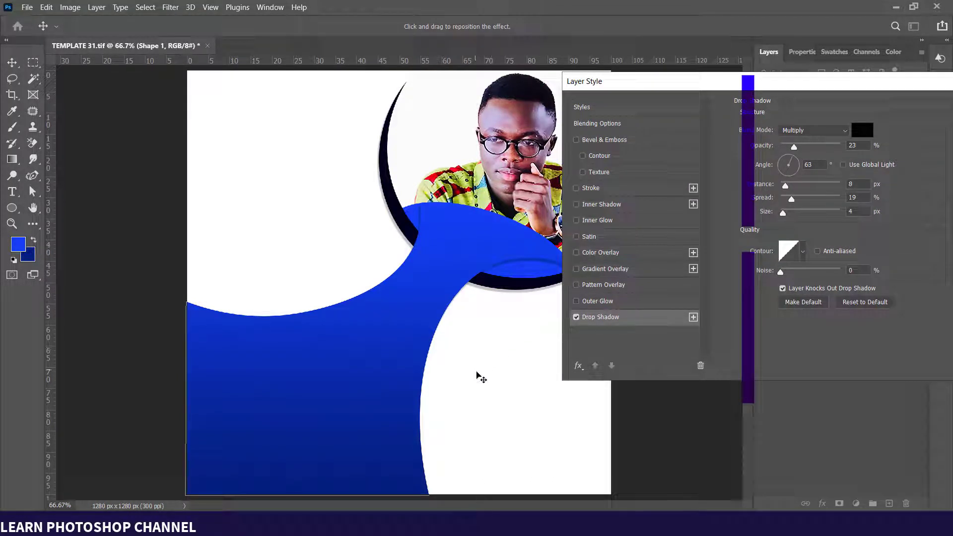
drag(476, 374, 479, 368)
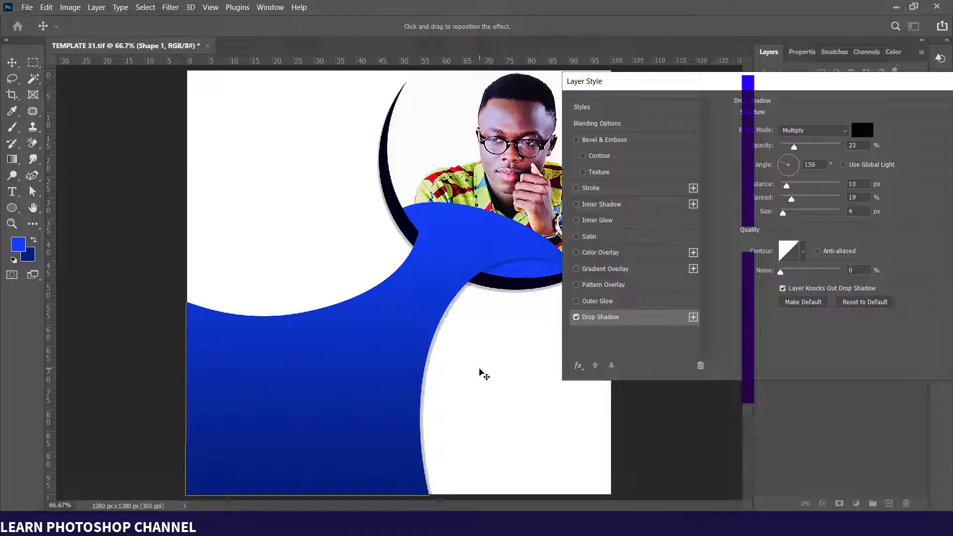
click(806, 146)
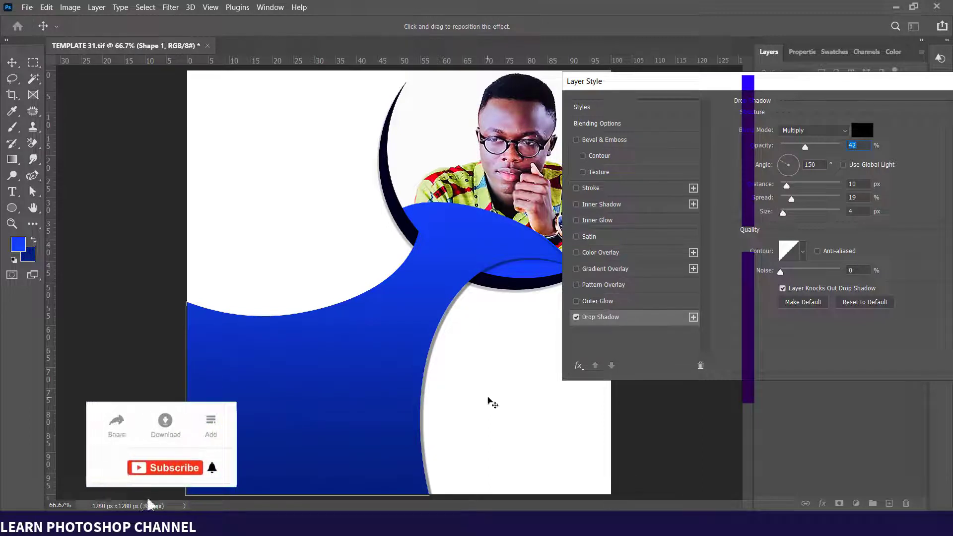
drag(488, 401, 490, 400)
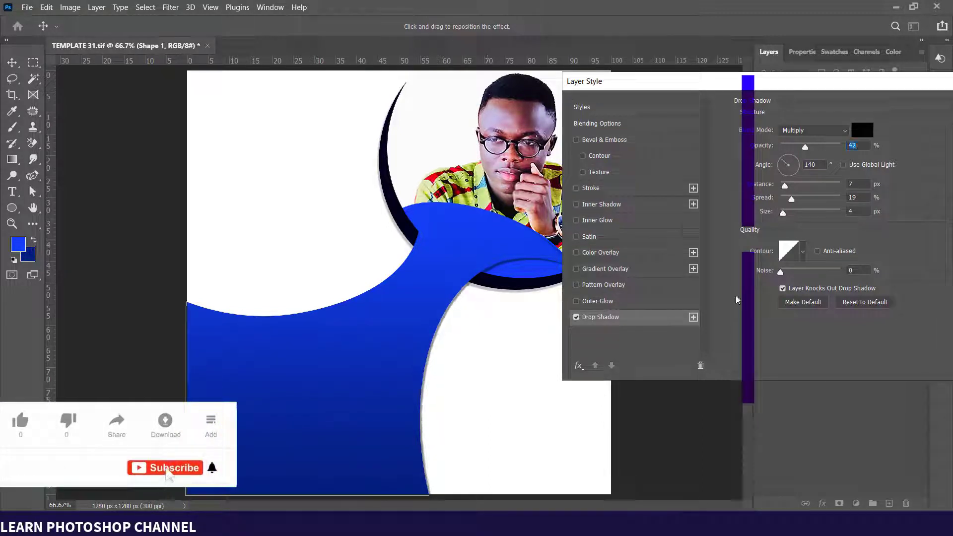
drag(896, 79, 772, 99)
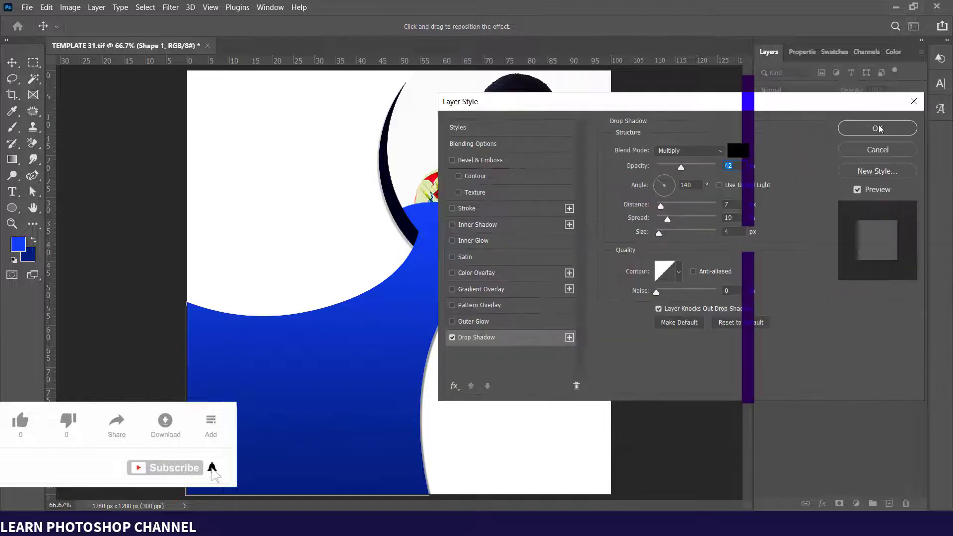
click(879, 128)
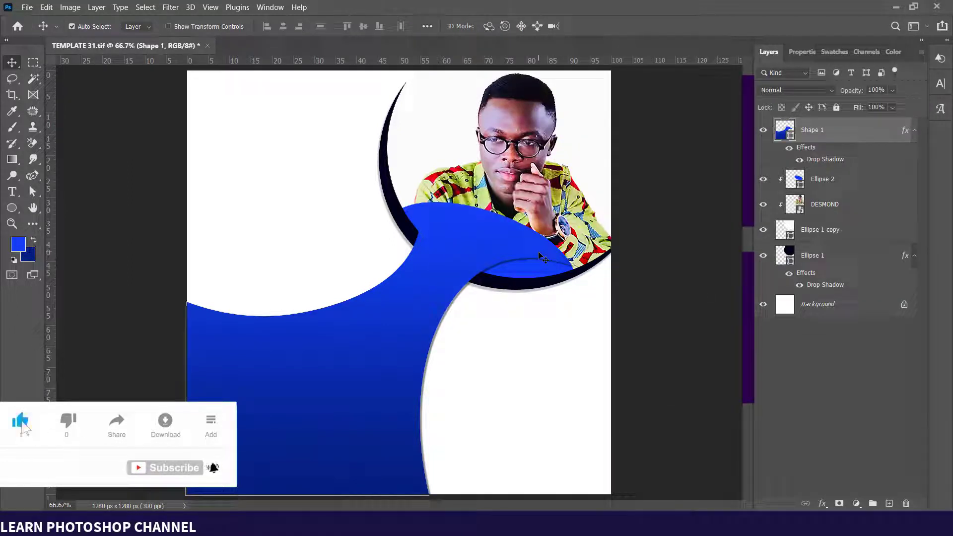
Add an empty layer between the blue gradient shape and the blue ellipse
click(542, 268)
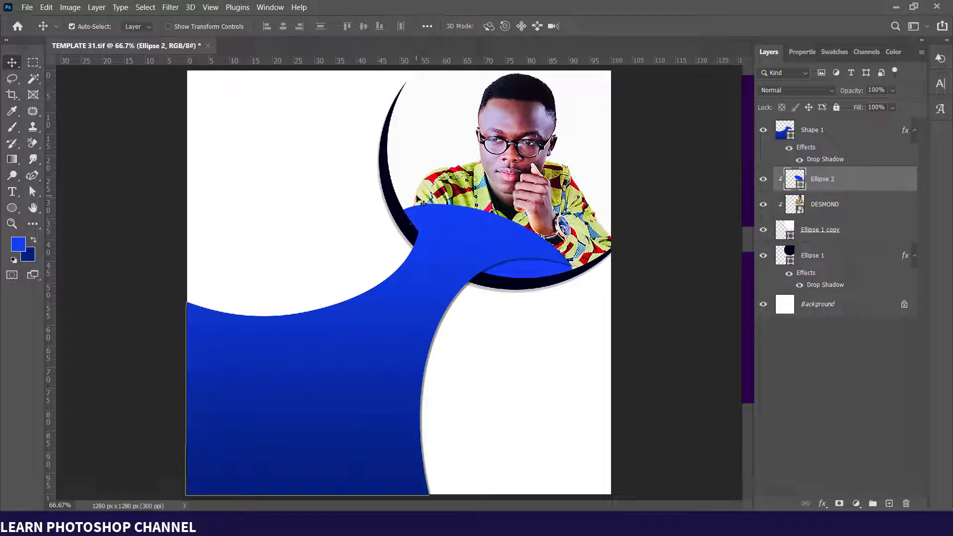
click(34, 64)
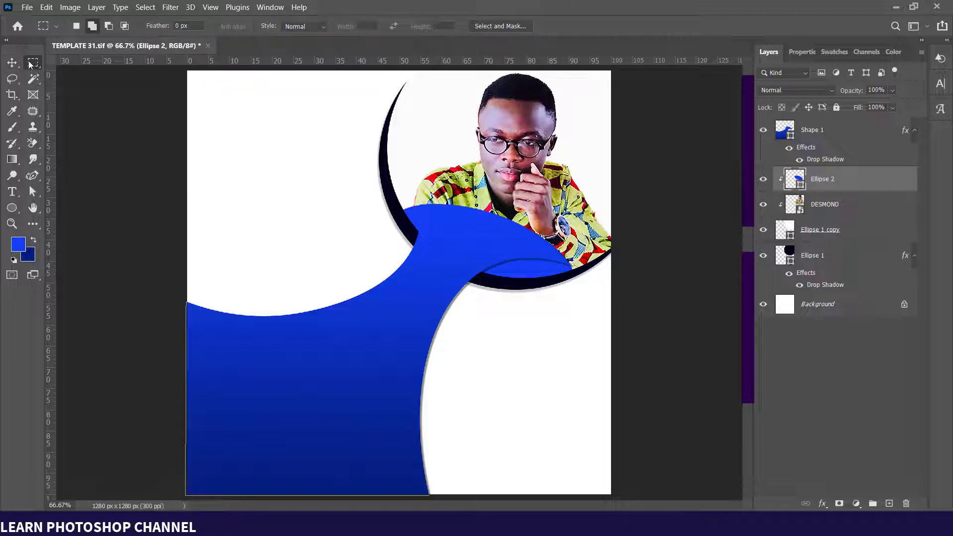
right_click(30, 63)
click(83, 75)
click(889, 504)
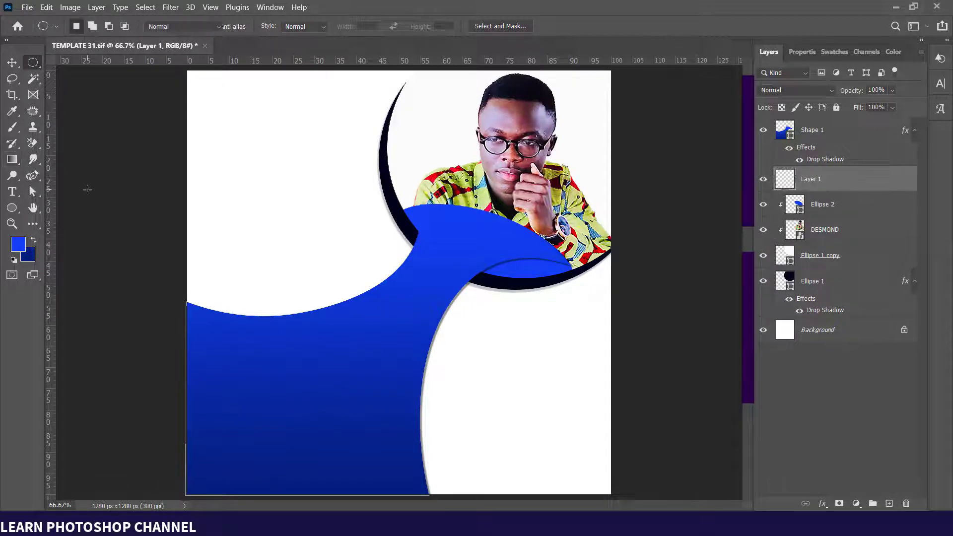
Paint black shading with a soft 45 px brush on the blue ellipse's two exposed ends beside the overlapping shape
key(b)
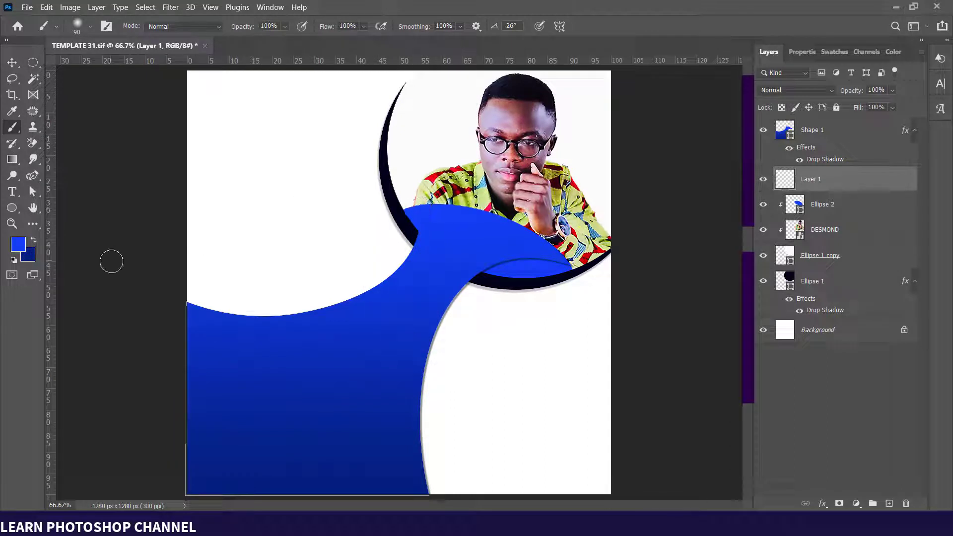
click(14, 259)
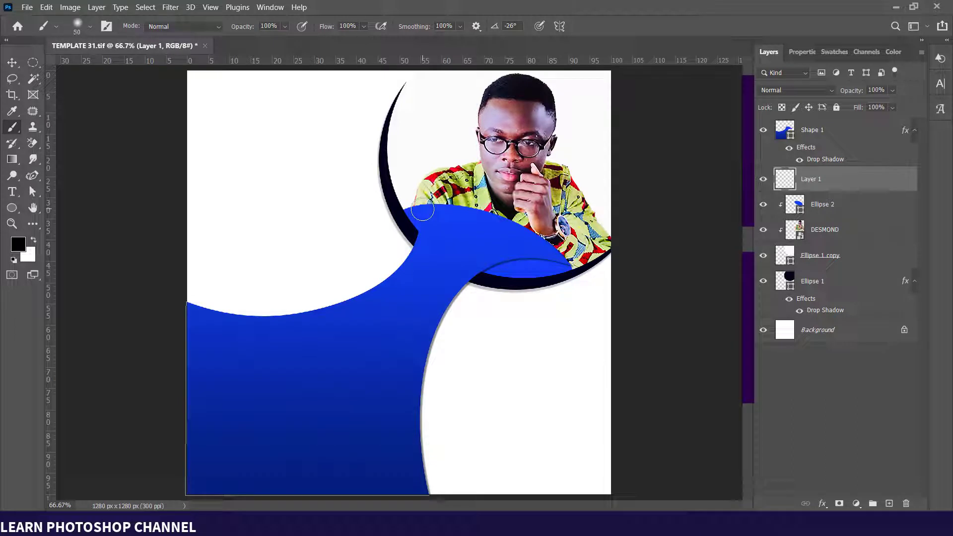
key(bracketleft)
mouse_move(421, 210)
mouse_down()
mouse_move(454, 212)
mouse_move(405, 212)
mouse_move(437, 215)
mouse_move(410, 211)
mouse_up()
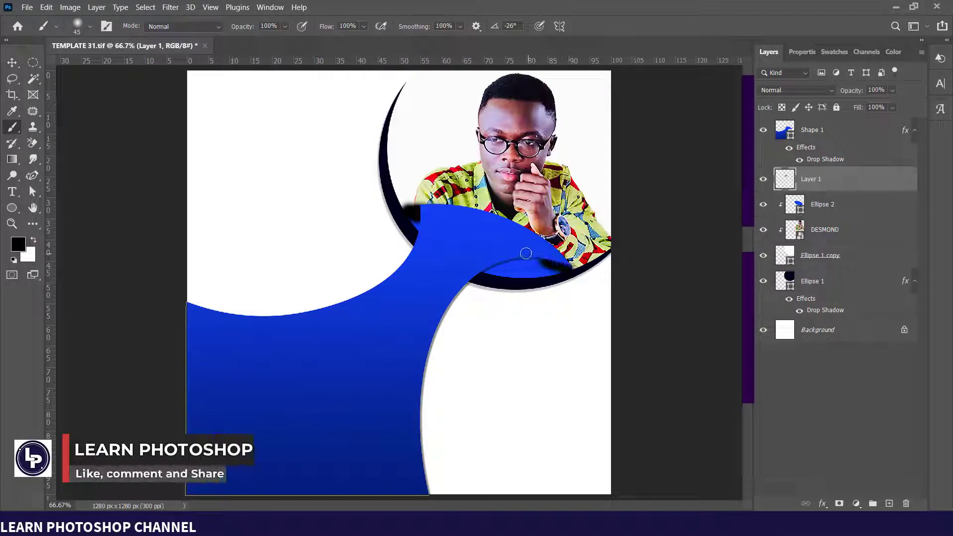
mouse_move(569, 272)
mouse_down()
mouse_move(506, 249)
mouse_move(527, 270)
mouse_move(510, 255)
mouse_up()
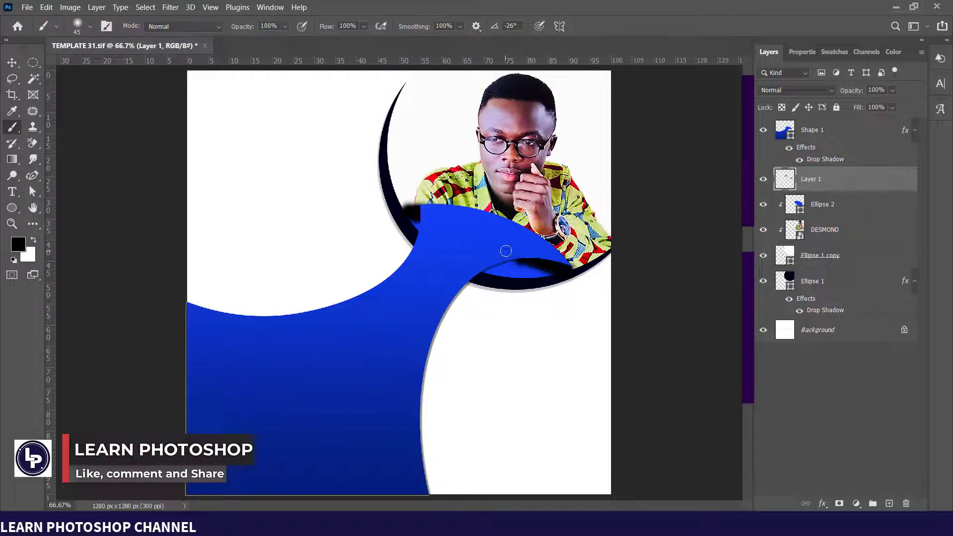
mouse_move(510, 257)
mouse_down()
mouse_move(541, 269)
mouse_move(515, 251)
mouse_move(528, 264)
mouse_move(507, 257)
mouse_move(532, 263)
mouse_up()
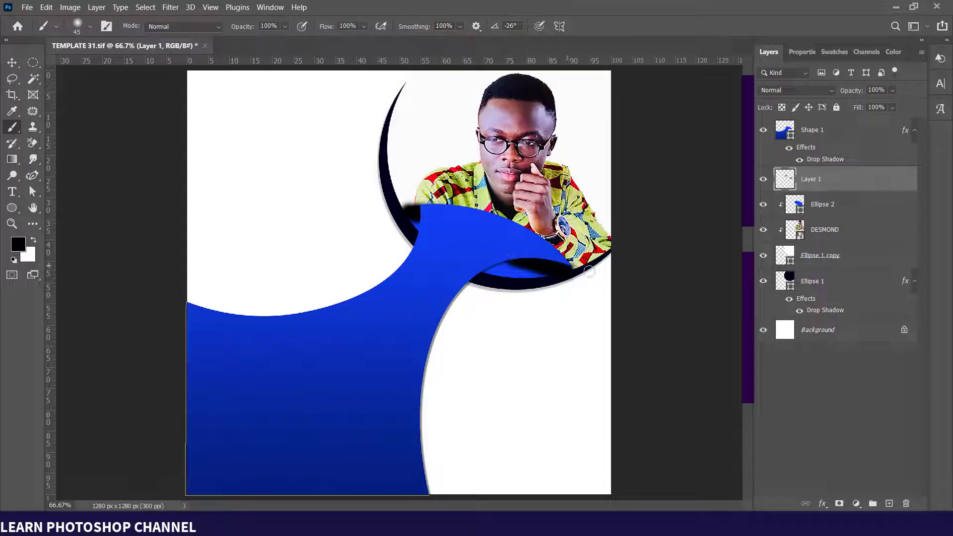
click(408, 206)
Lower the shading layer's opacity to 65% and clip it to the photo circle's group
drag(891, 94, 886, 104)
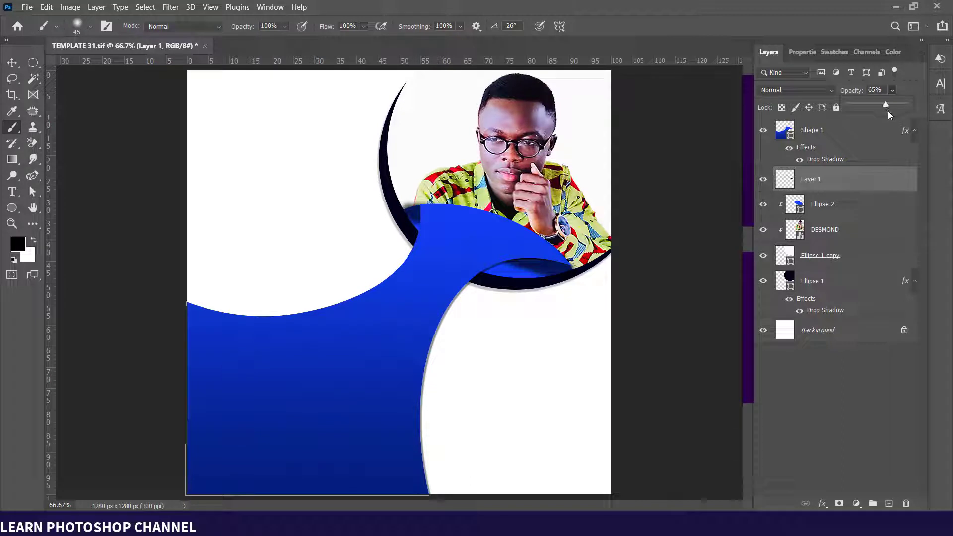
alt+click(861, 168)
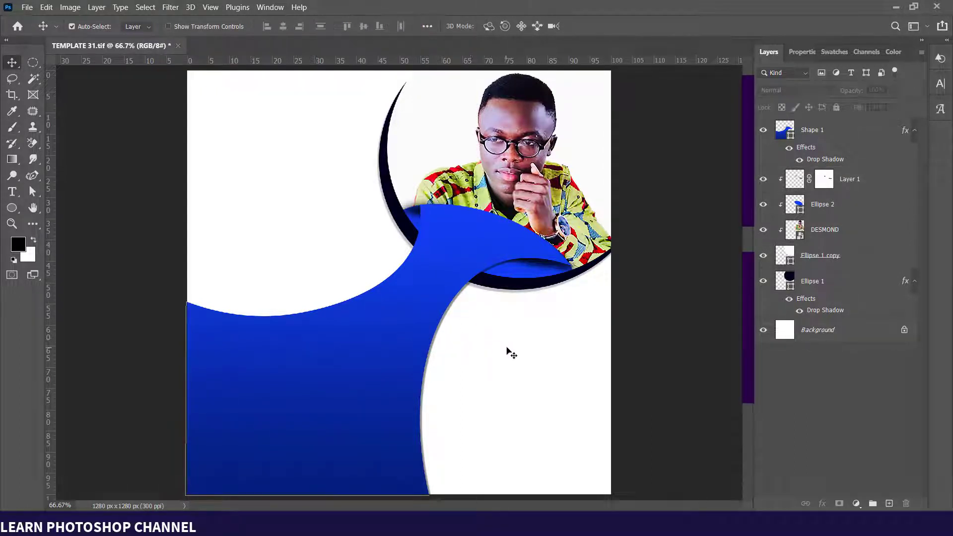
Place the grey diagonal-stripe image directly above the Background layer and move it up so it covers the whole canvas
click(839, 333)
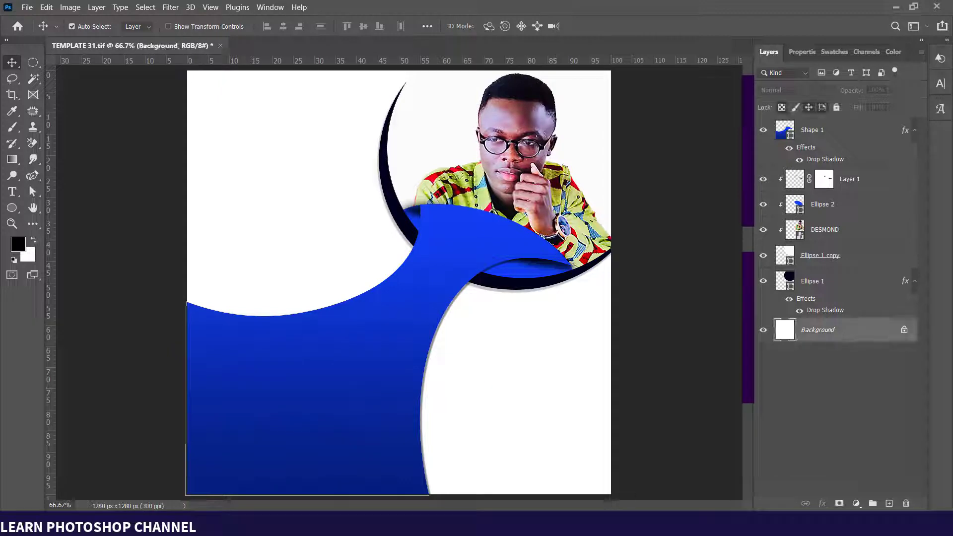
mouse_move(350, 526)
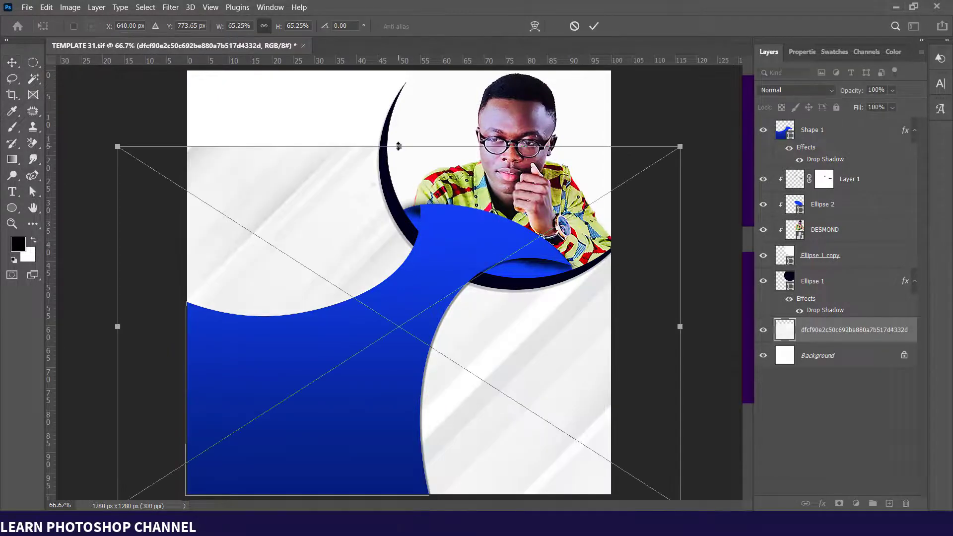
drag(399, 144, 379, 74)
key(Return)
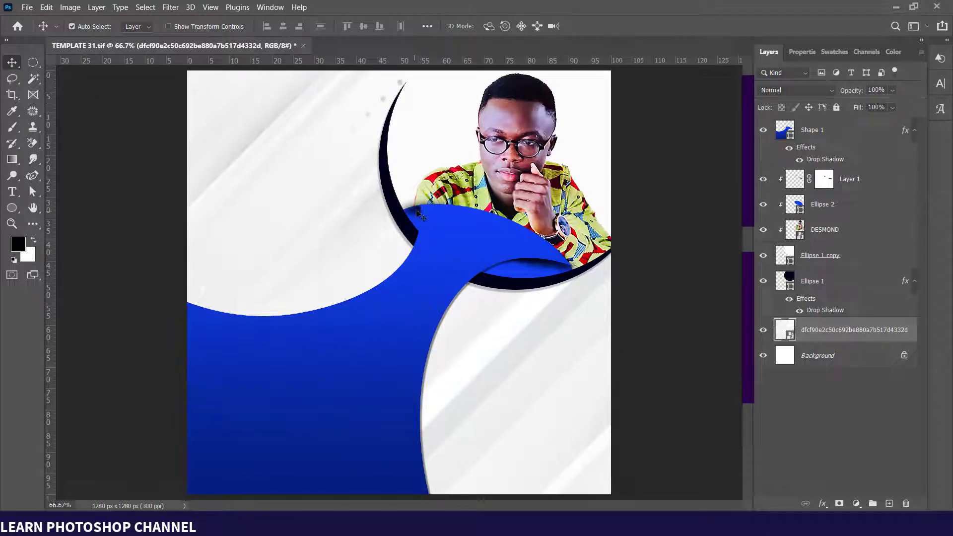
Load the blue ellipse's outline as a selection on the shading layer, invert it and clear the selection
click(419, 213)
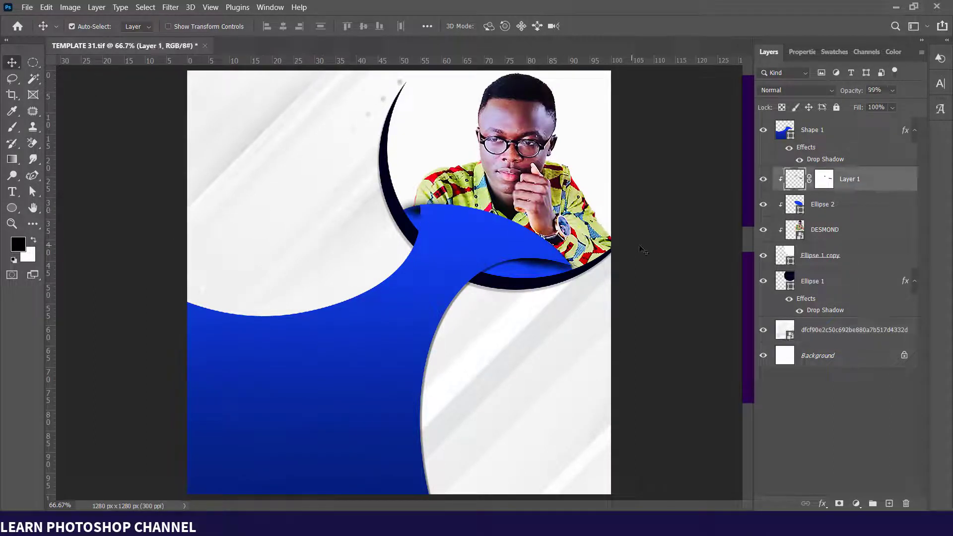
ctrl+click(796, 206)
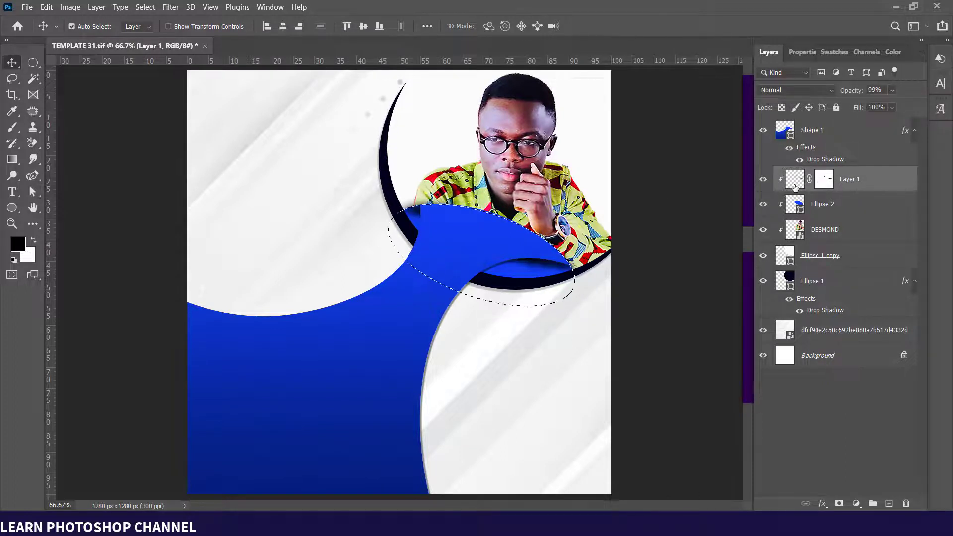
key(ctrl+shift+i)
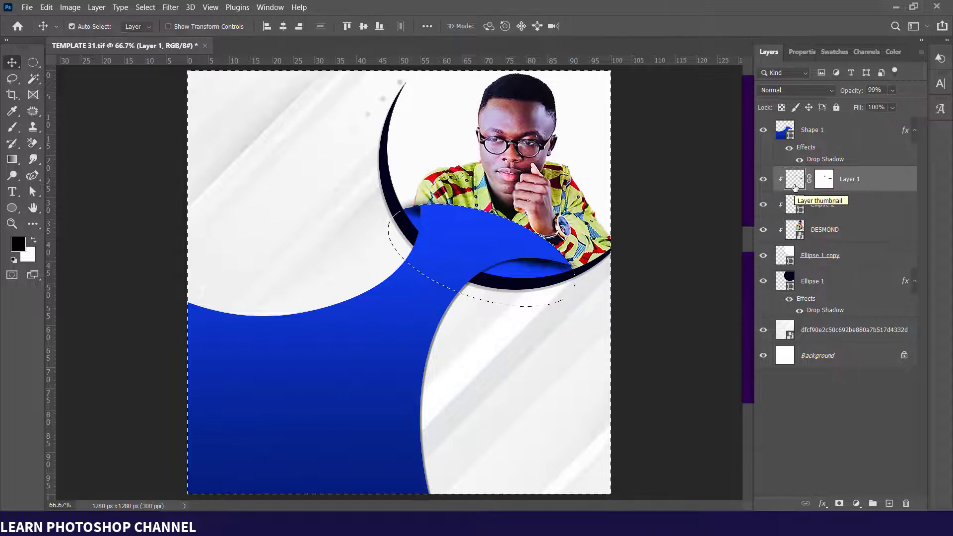
key(ctrl+d)
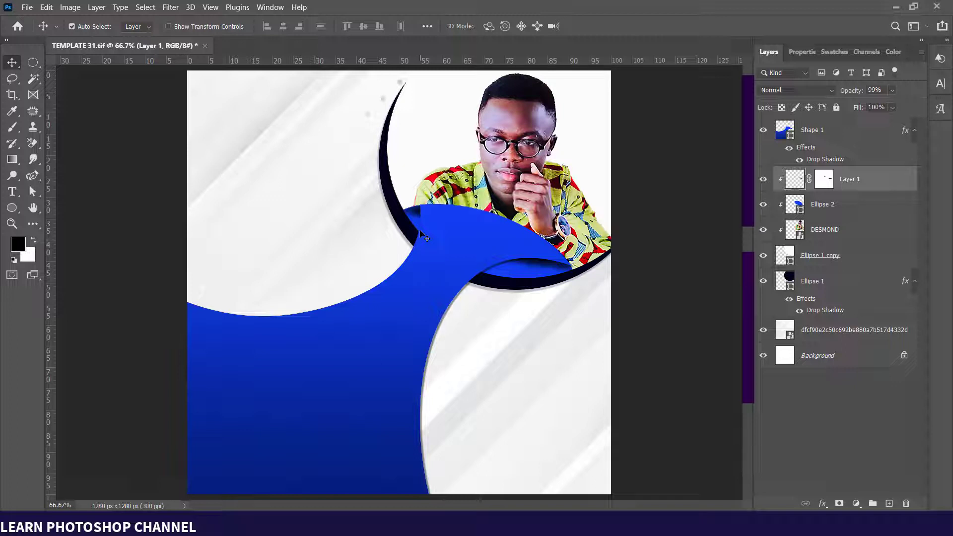
Try to retouch the shading at the blue ellipse's upper-left end with the brush at 30% opacity
key(b)
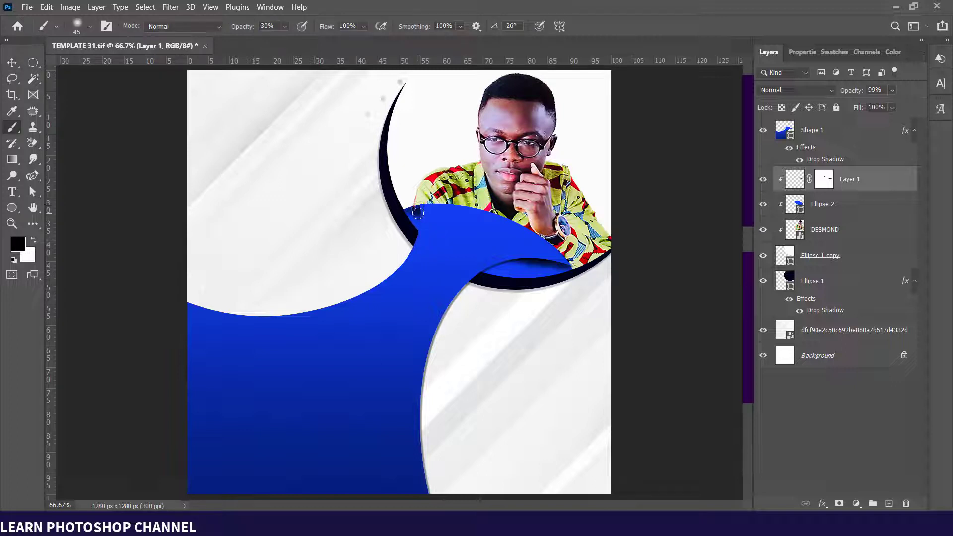
key(x)
key(x)
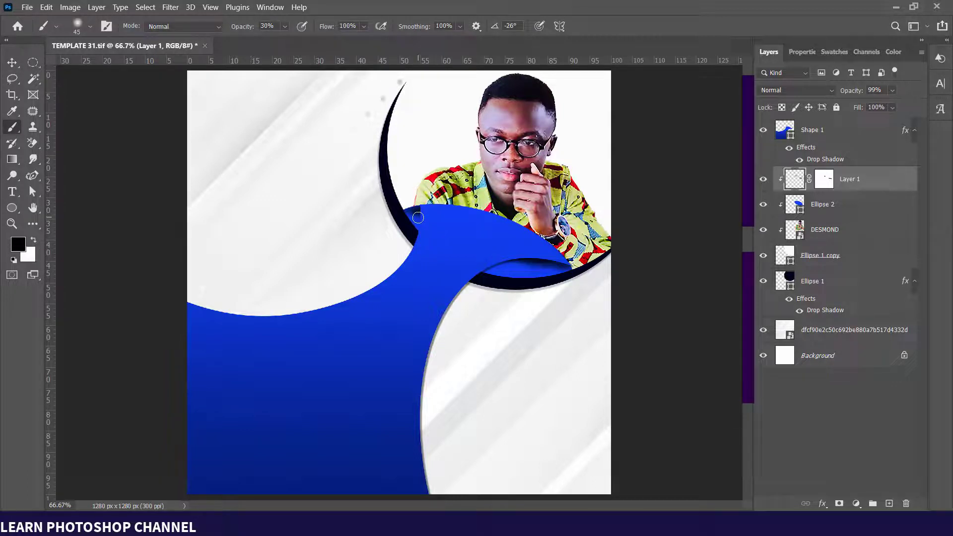
key(v)
key(ctrl+backslash)
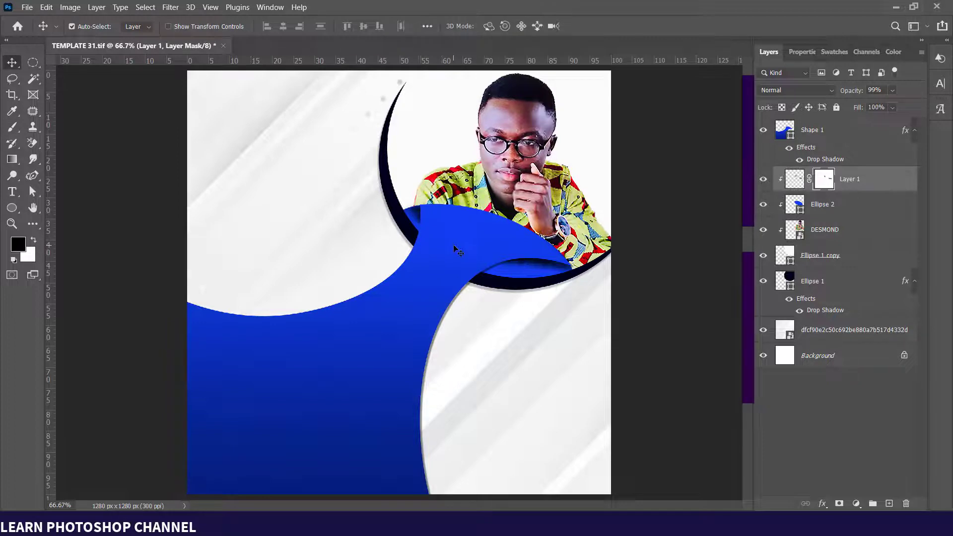
Copy the Happy Birthday text from TEMPLATE 31.tif onto the lower part of the flyer's blue shape and nudge it slightly down
click(827, 135)
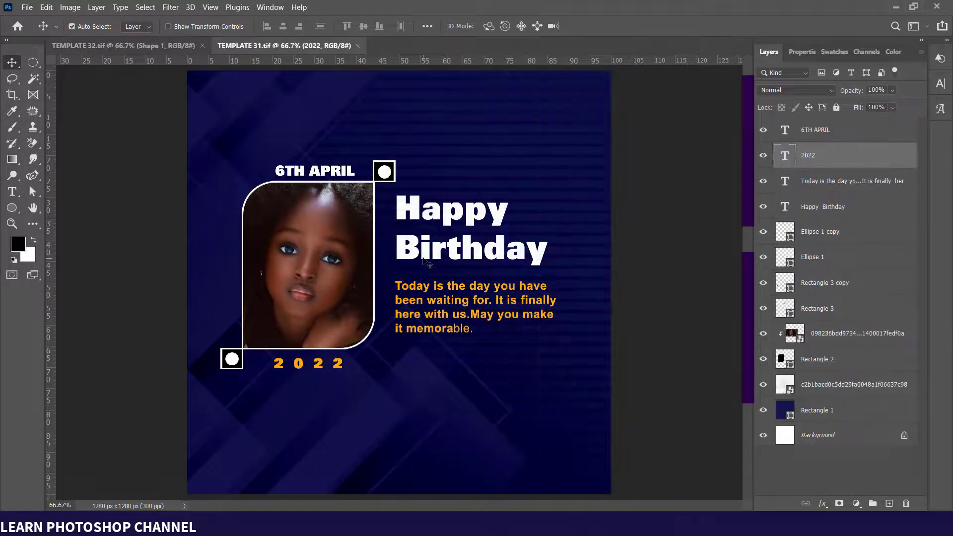
drag(410, 254, 299, 274)
drag(291, 374, 291, 373)
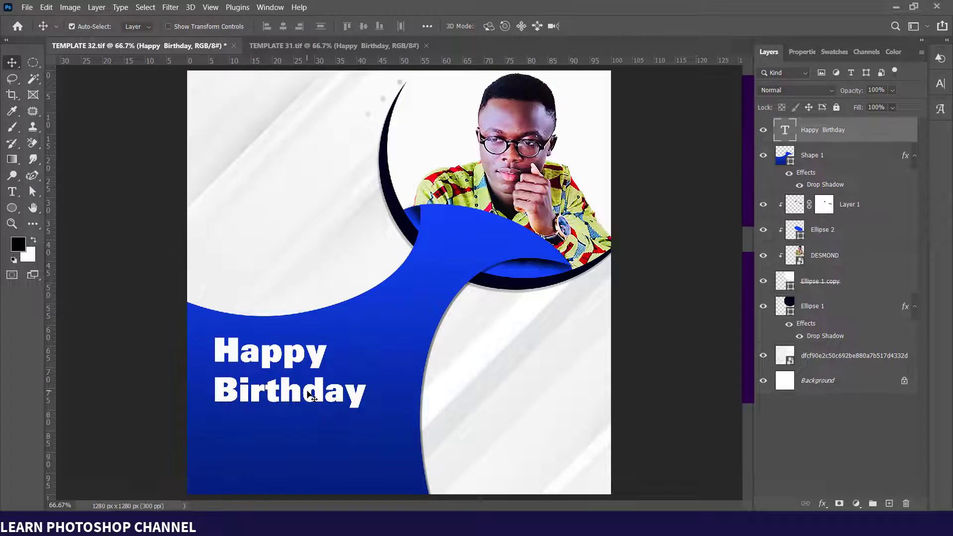
key(Down)
key(Down)
key(Down)
key(Down)
key(Down)
key(Down)
key(Down)
key(Down)
key(Down)
key(Down)
key(Down)
key(Down)
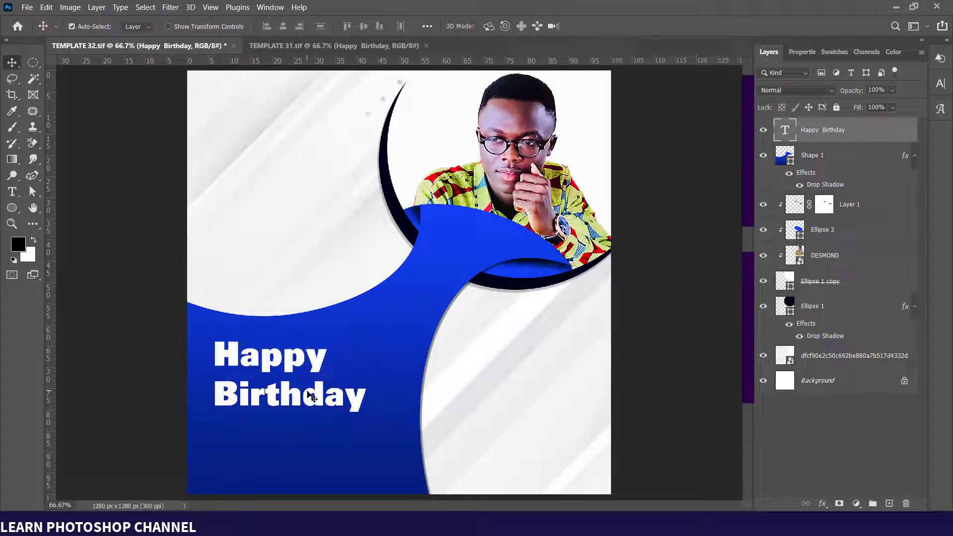
Duplicate the Happy Birthday text just below the original and replace the copy's wording with the celebrant's first name
drag(318, 401, 309, 466)
key(ctrl)
key(ctrl+j)
key(t)
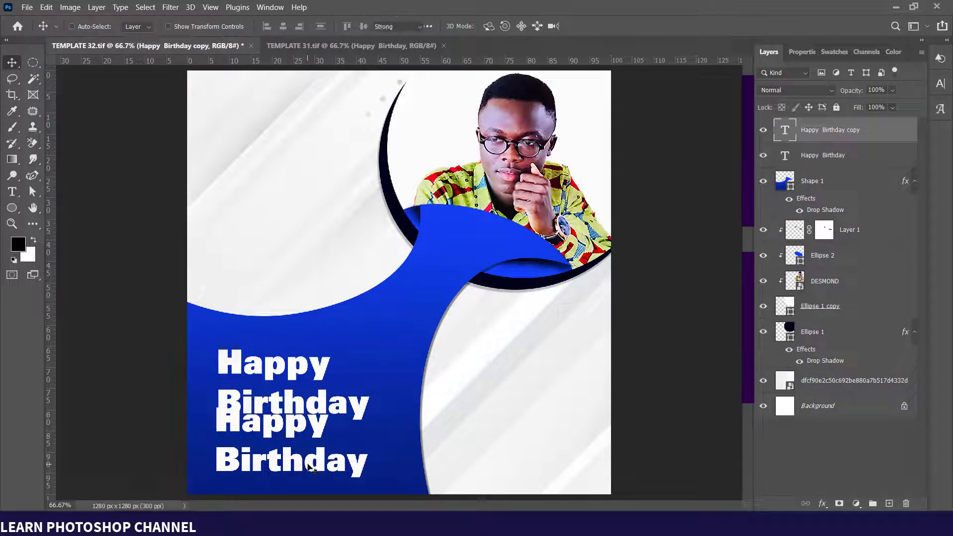
double_click(308, 467)
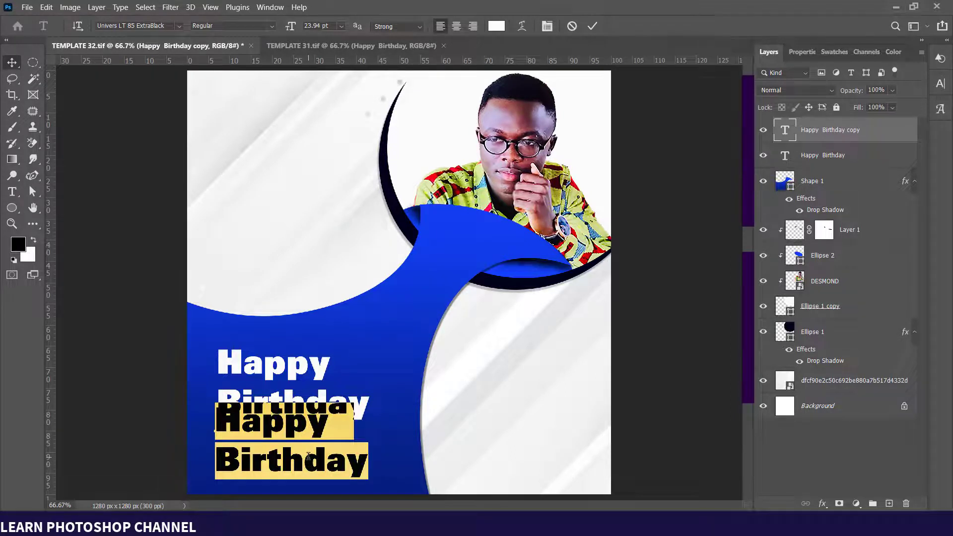
click(309, 456)
text(Desmond)
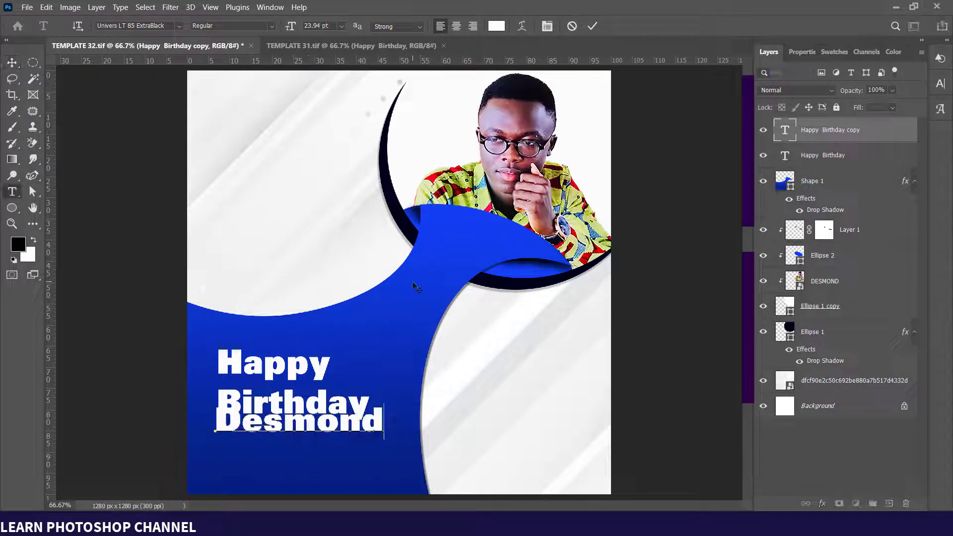
Recolour the celebrant's name text orange from the saved swatches and fit it slightly smaller below the Happy Birthday text
click(592, 27)
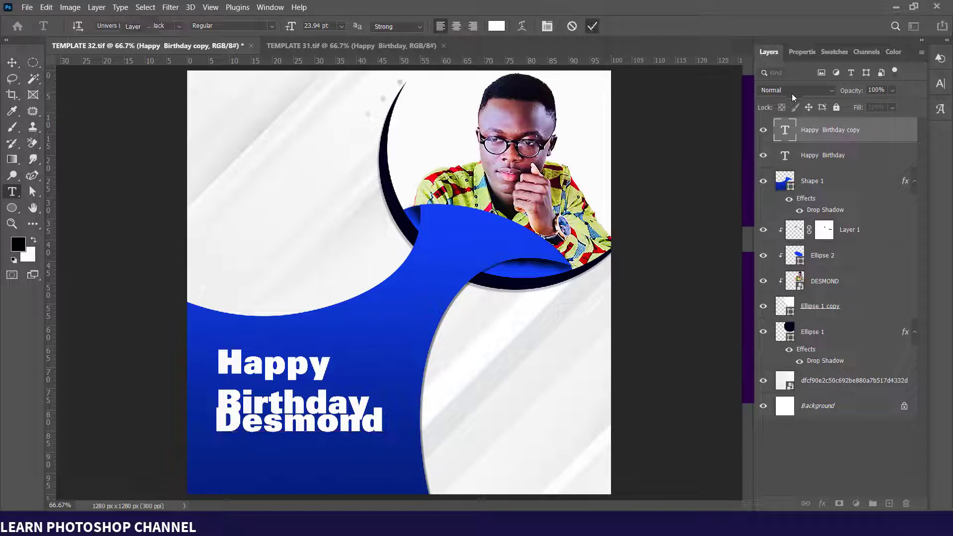
click(803, 52)
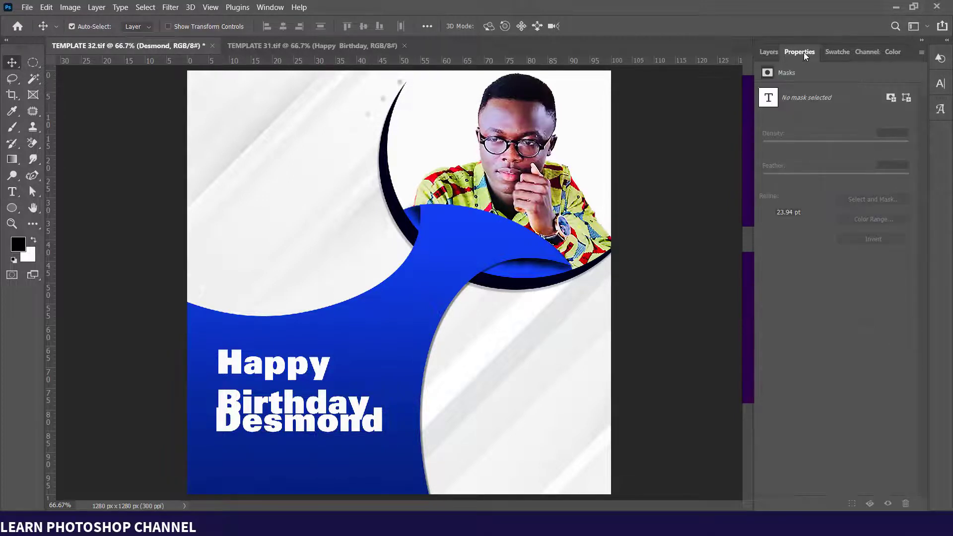
click(839, 52)
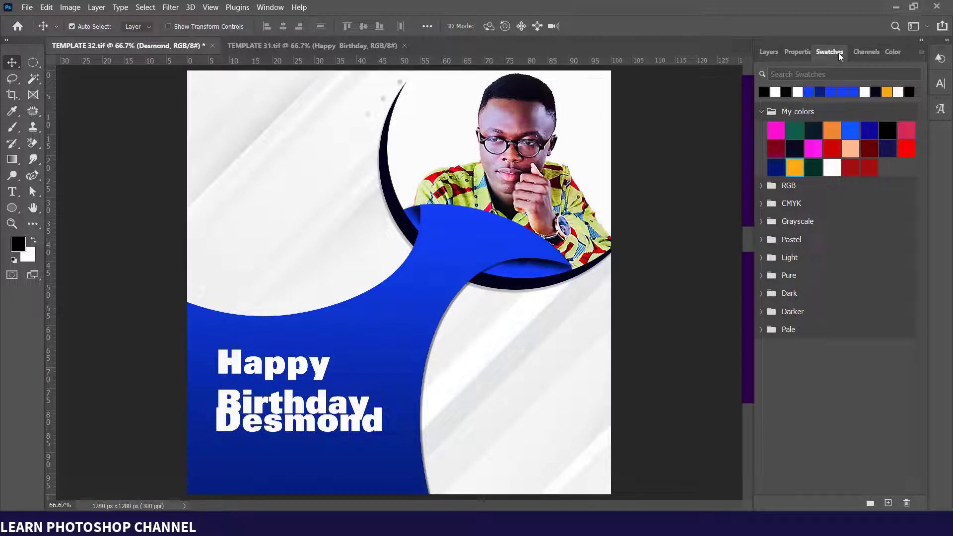
ctrl+click(796, 166)
key(ctrl+BackSpace)
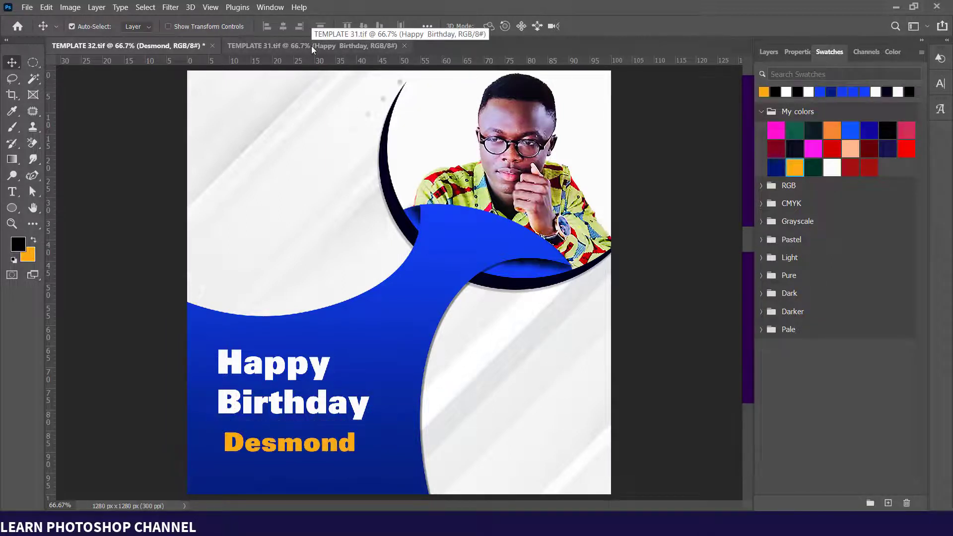
Draw a circle about 233 × 235 px in the striped area below the photo and fill it dark blue
click(12, 207)
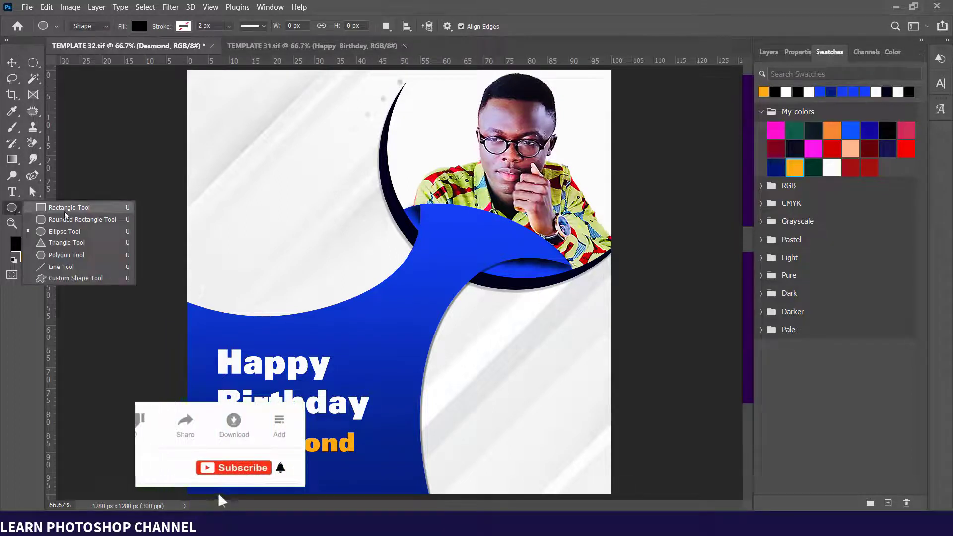
click(64, 232)
drag(491, 347, 568, 425)
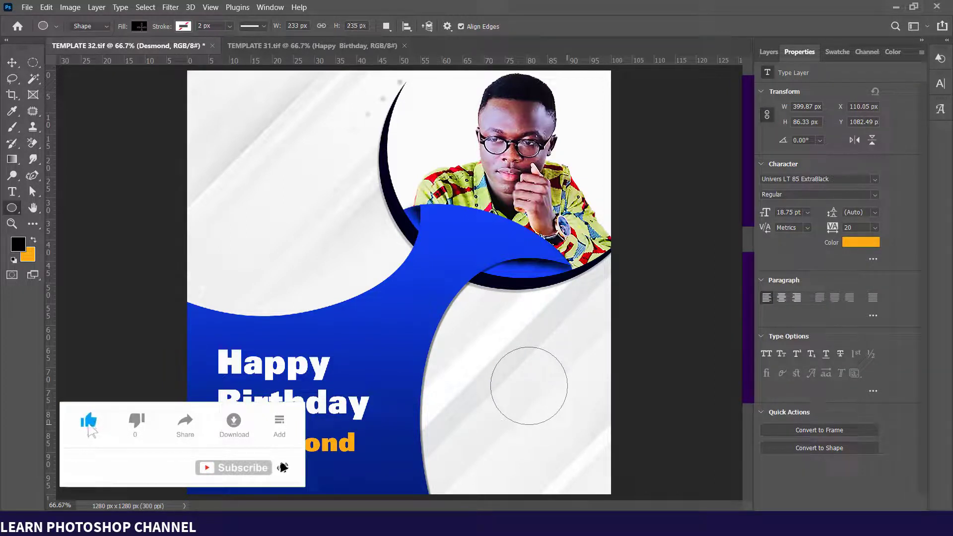
click(141, 26)
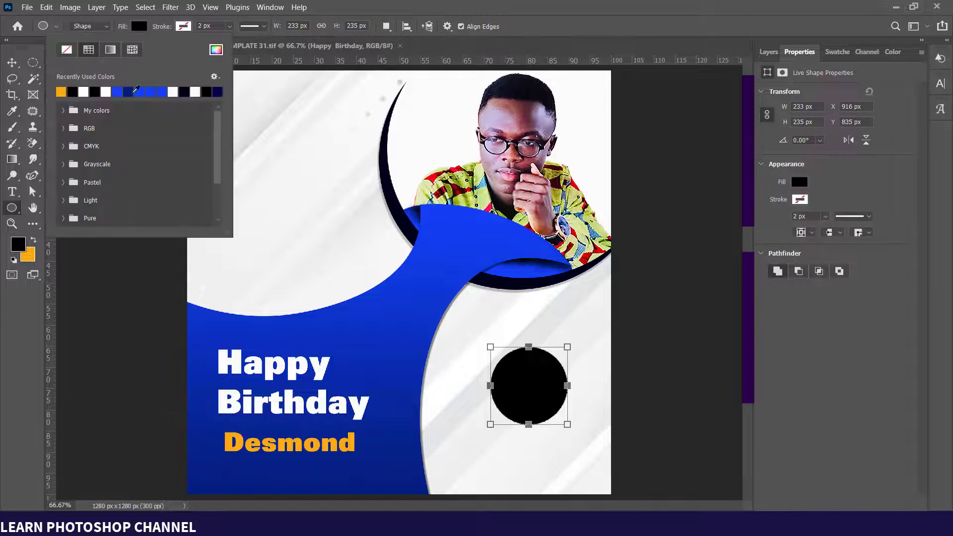
click(133, 91)
click(21, 66)
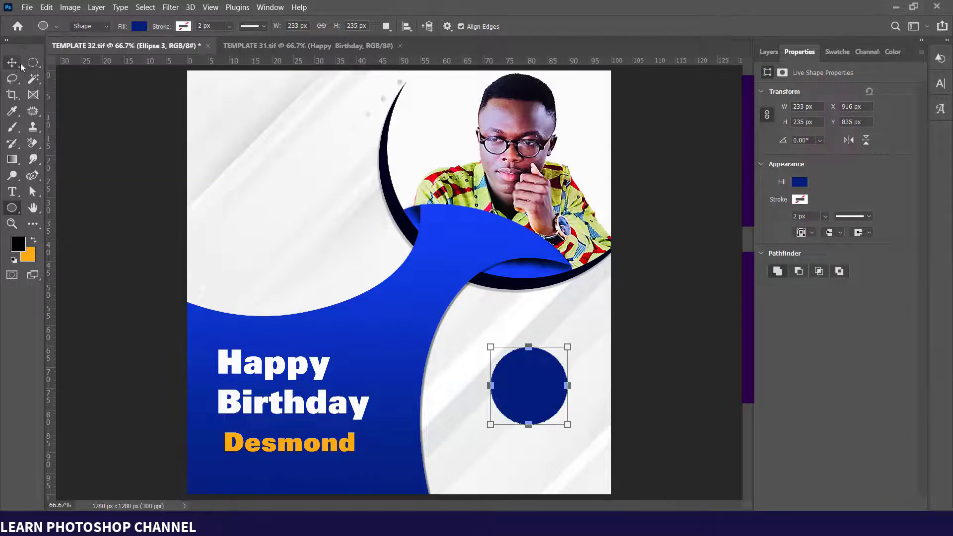
Duplicate the dark blue circle, scale the copy about its centre to about 211 × 212 px and fill it white
click(13, 62)
click(534, 411)
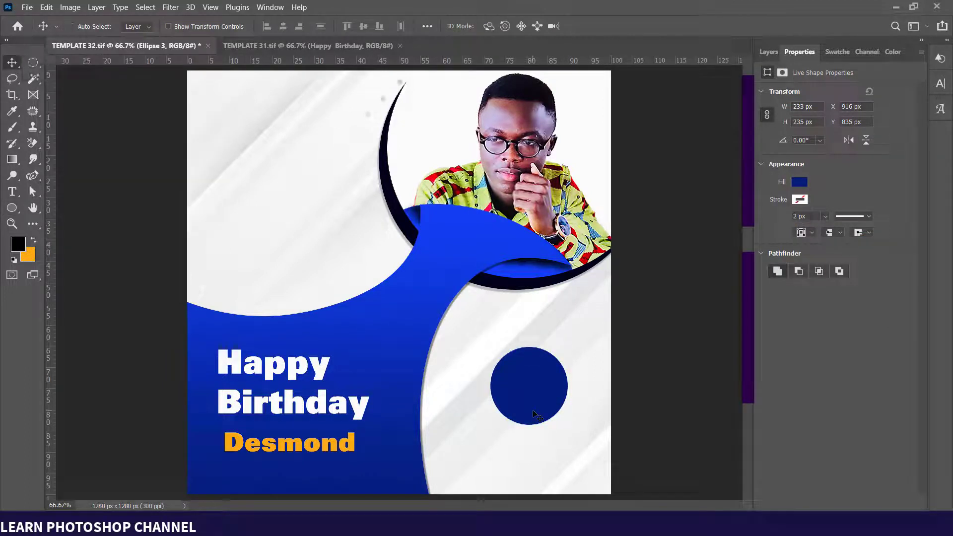
key(ctrl+j)
key(ctrl+t)
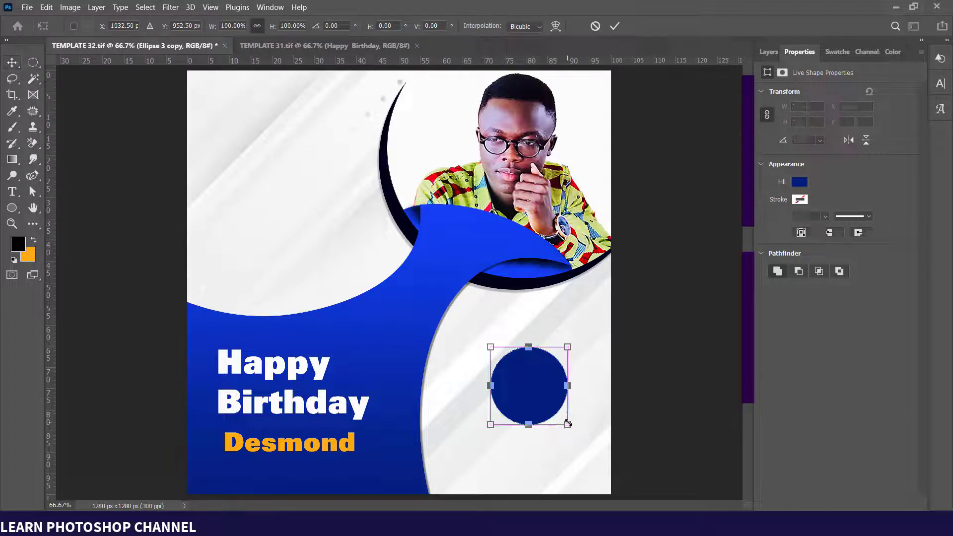
drag(568, 424, 533, 395)
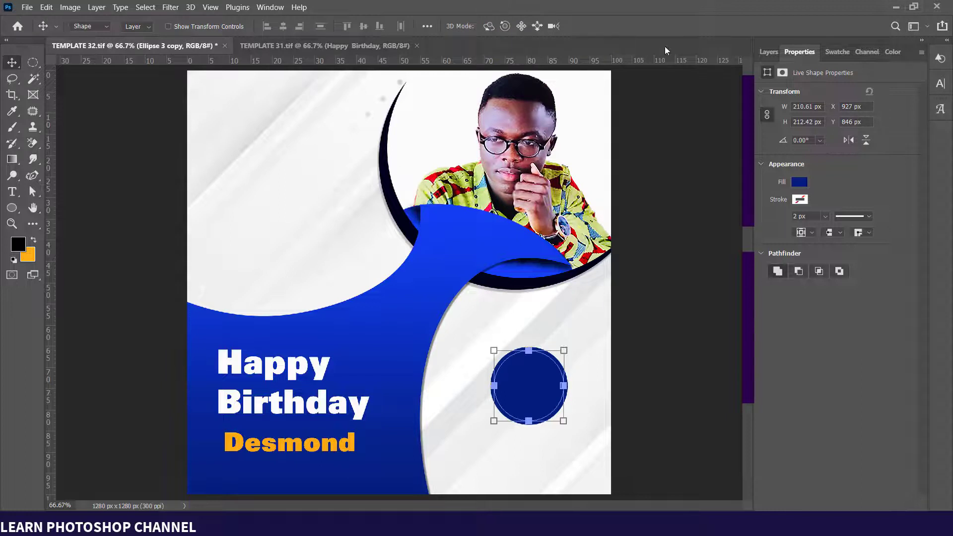
key(u)
click(139, 25)
click(98, 90)
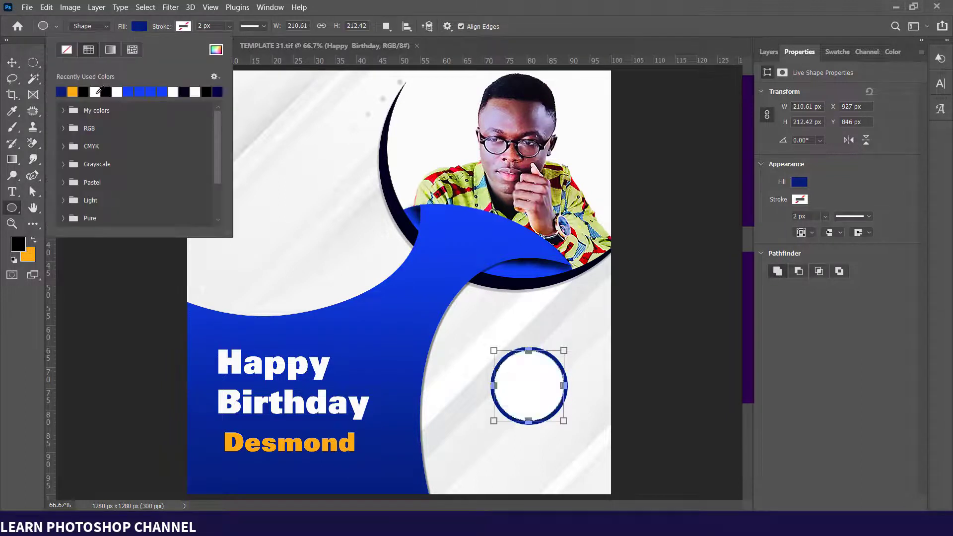
click(12, 62)
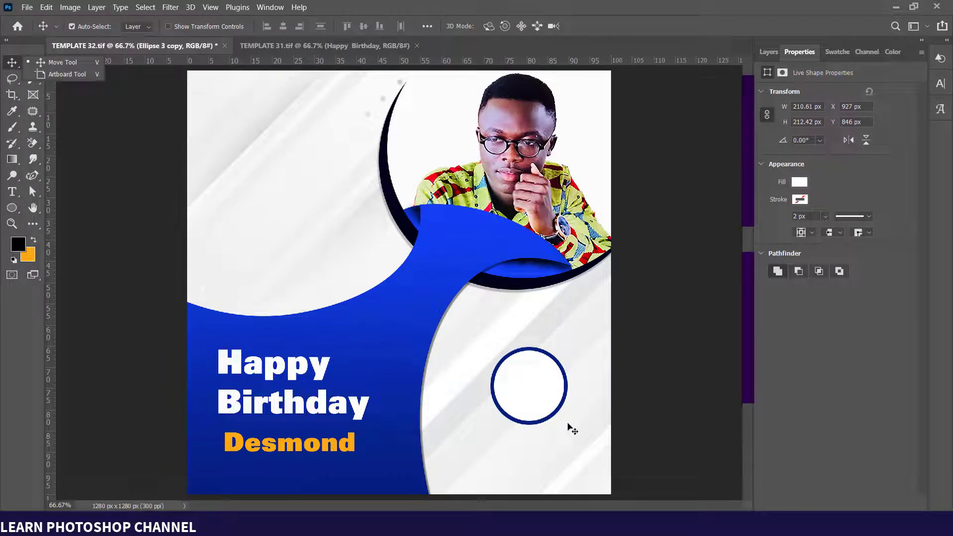
Apply an inner shadow with a size of 24 px to the white inner circle
click(538, 400)
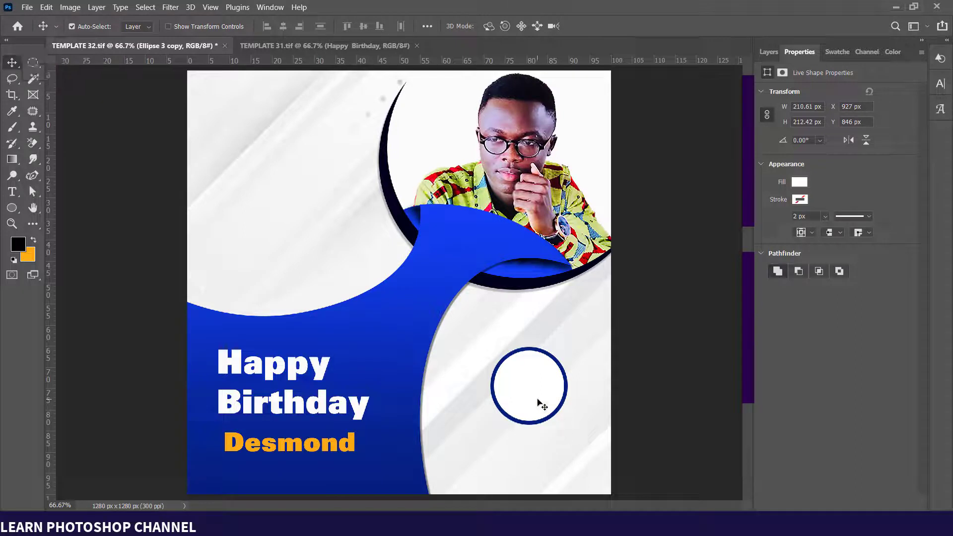
click(764, 56)
right_click(827, 133)
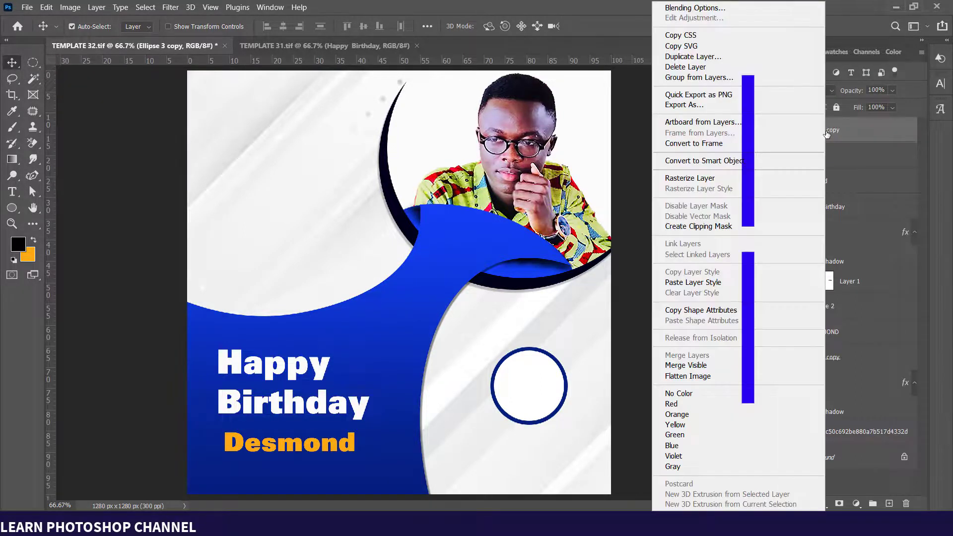
click(687, 10)
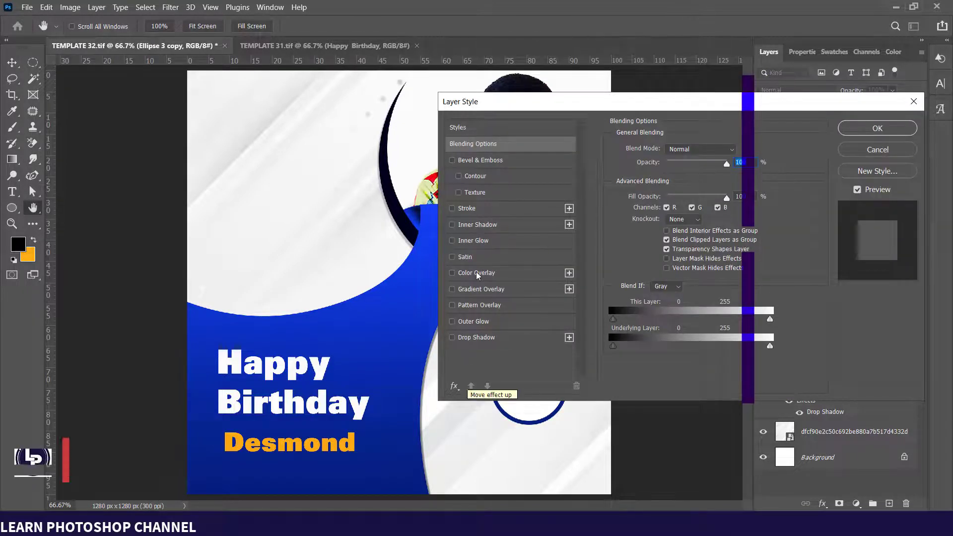
click(453, 225)
click(460, 229)
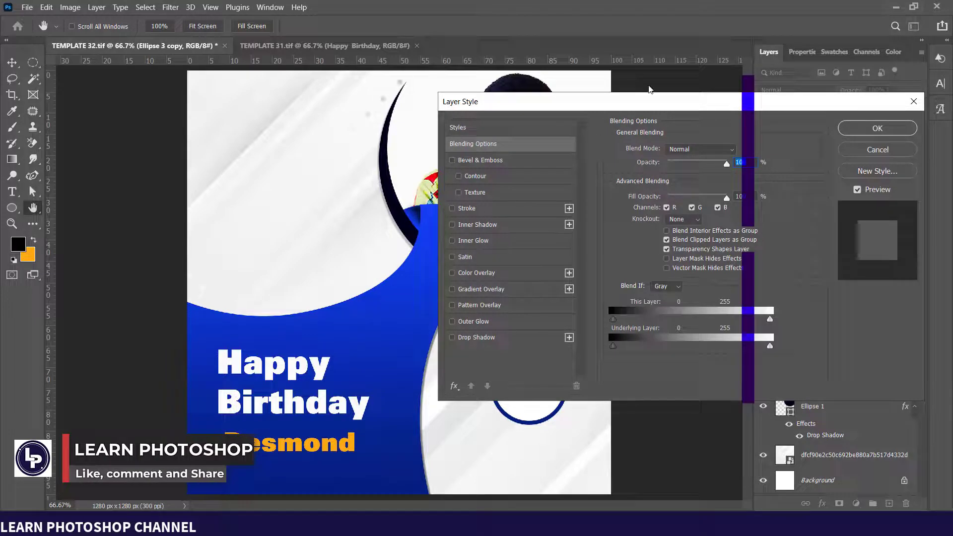
click(453, 225)
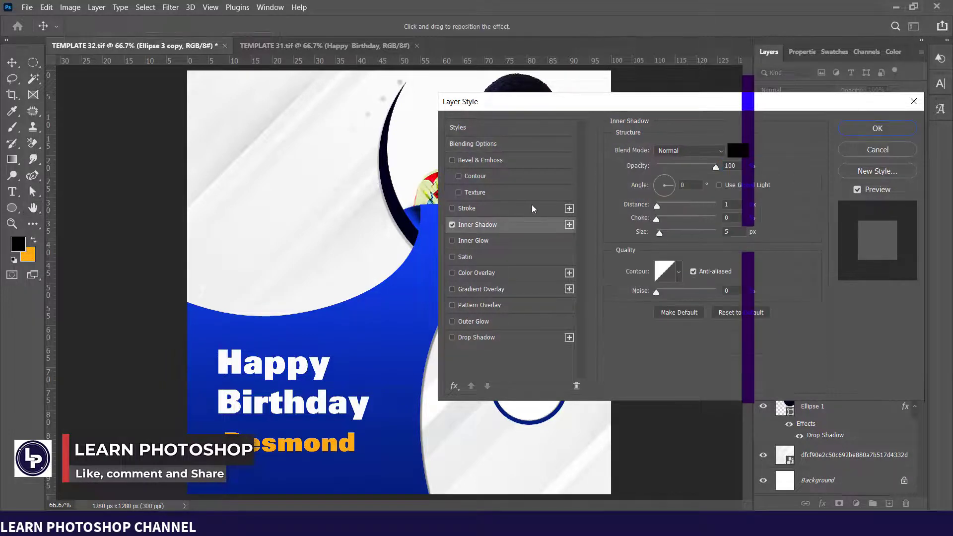
drag(614, 106, 813, 80)
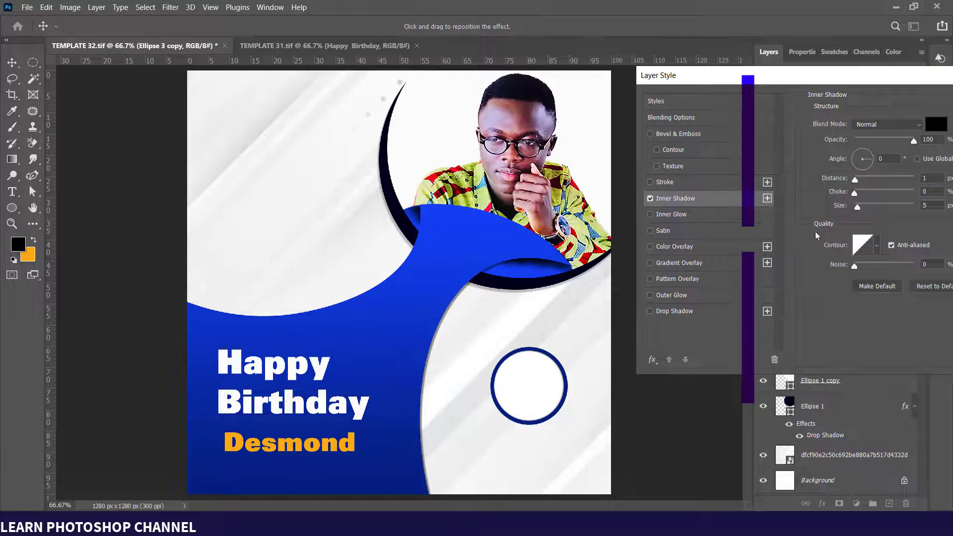
drag(858, 206, 864, 206)
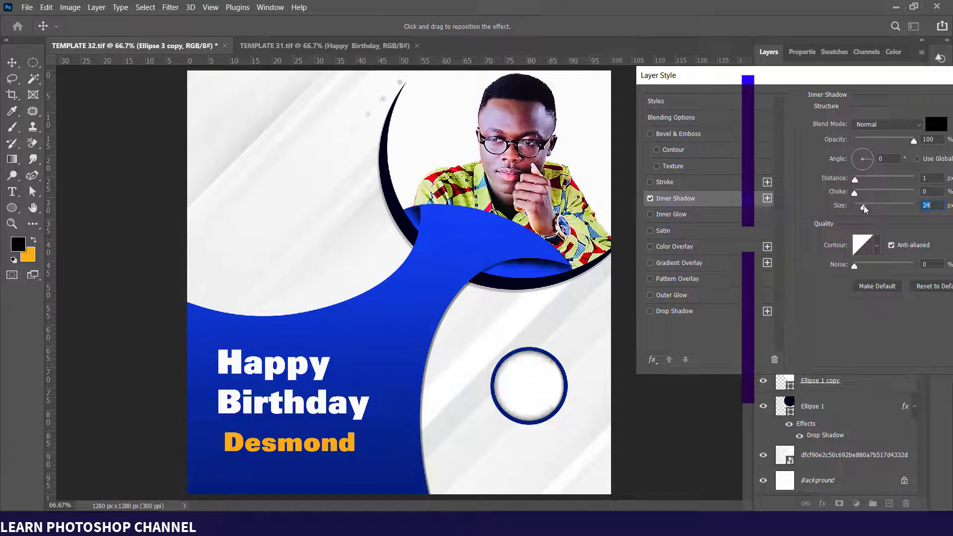
drag(817, 81, 480, 201)
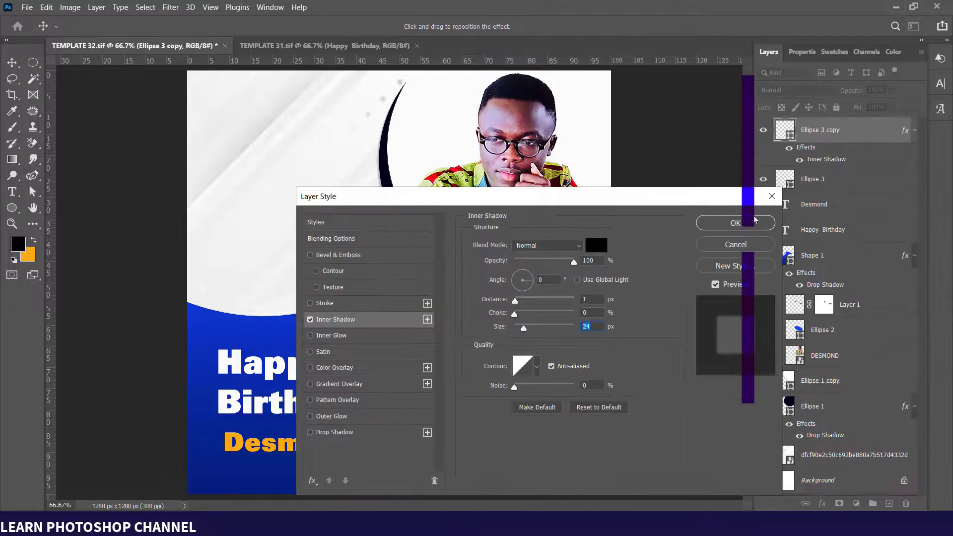
click(744, 227)
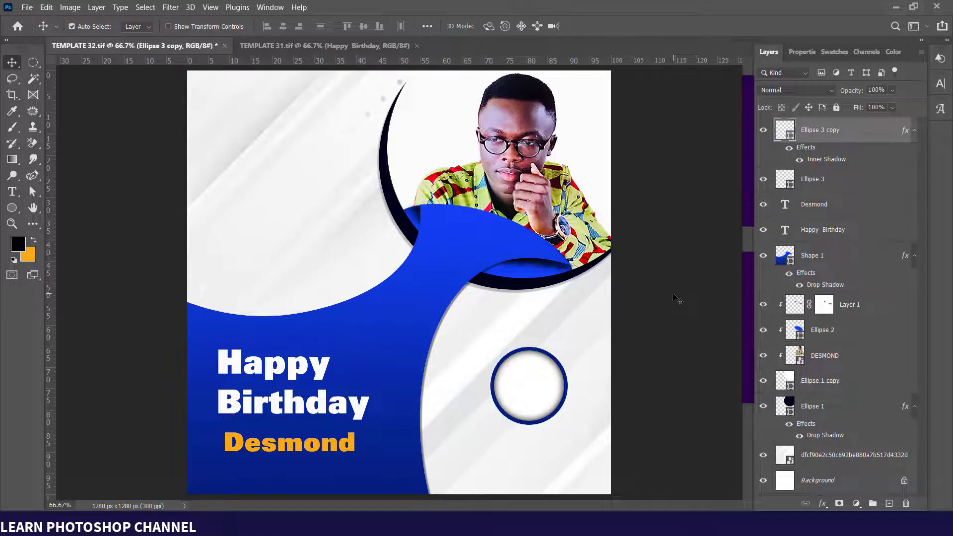
Add a drop shadow and a white outside stroke to the dark blue circle behind the white one
click(847, 179)
right_click(835, 180)
click(723, 12)
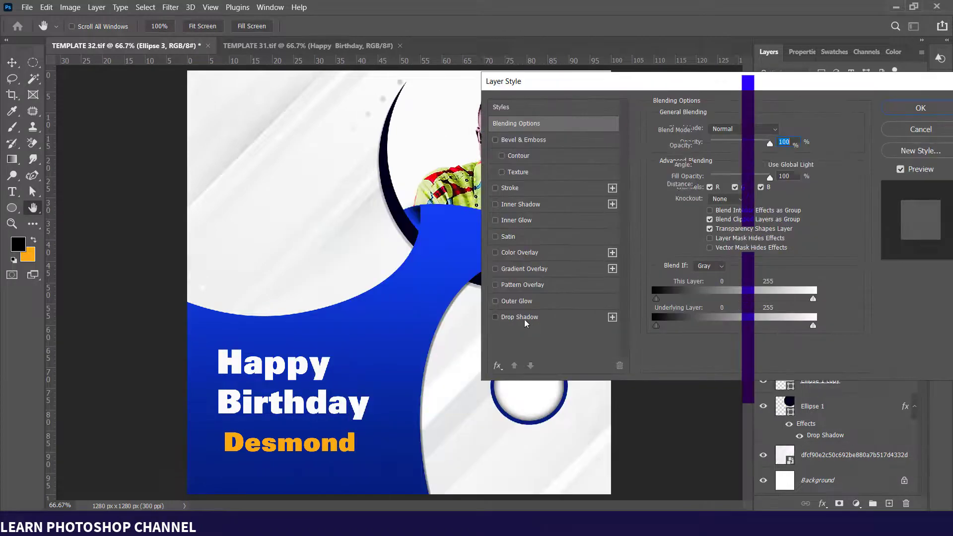
click(527, 320)
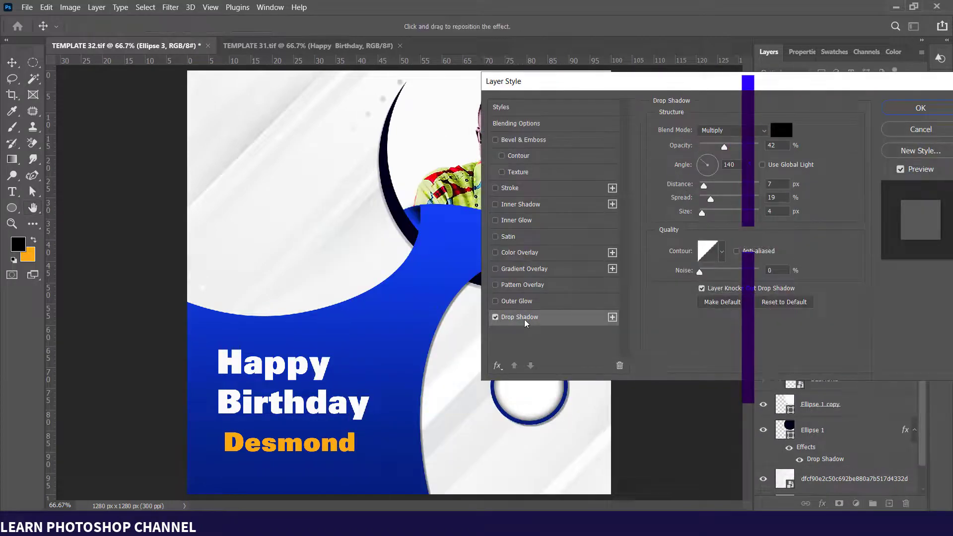
click(512, 188)
click(690, 215)
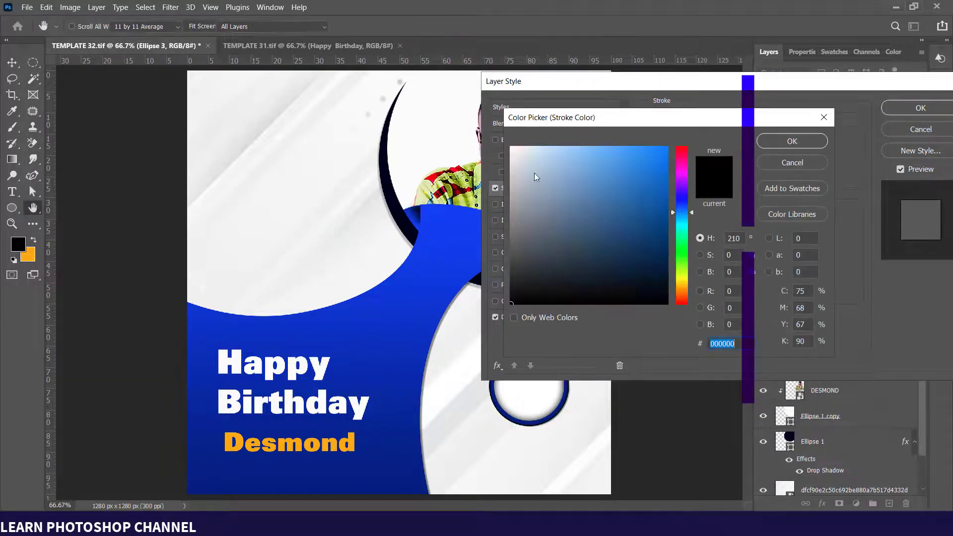
click(512, 148)
click(791, 143)
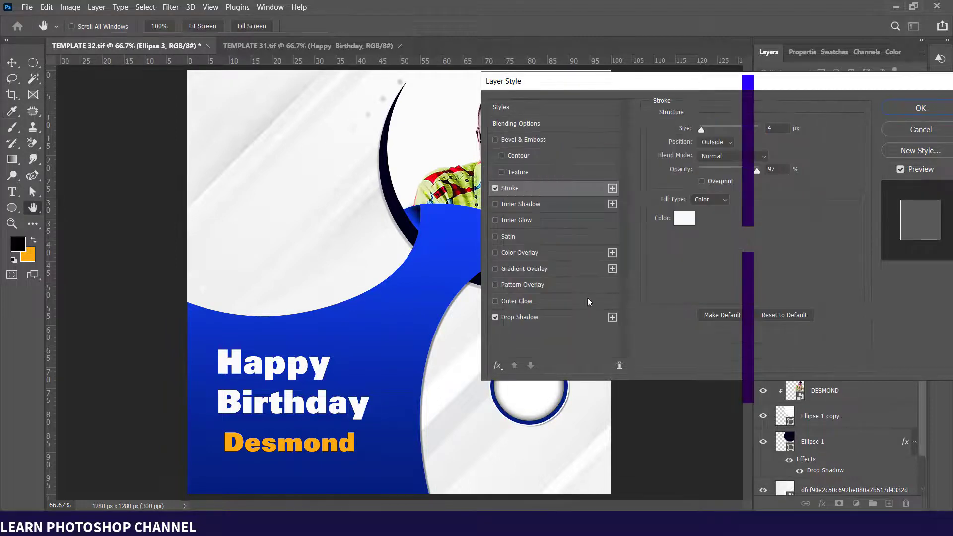
Reposition the dark blue circle's drop shadow to an angle of 102° and a distance of 13 px, and apply the layer style
click(552, 324)
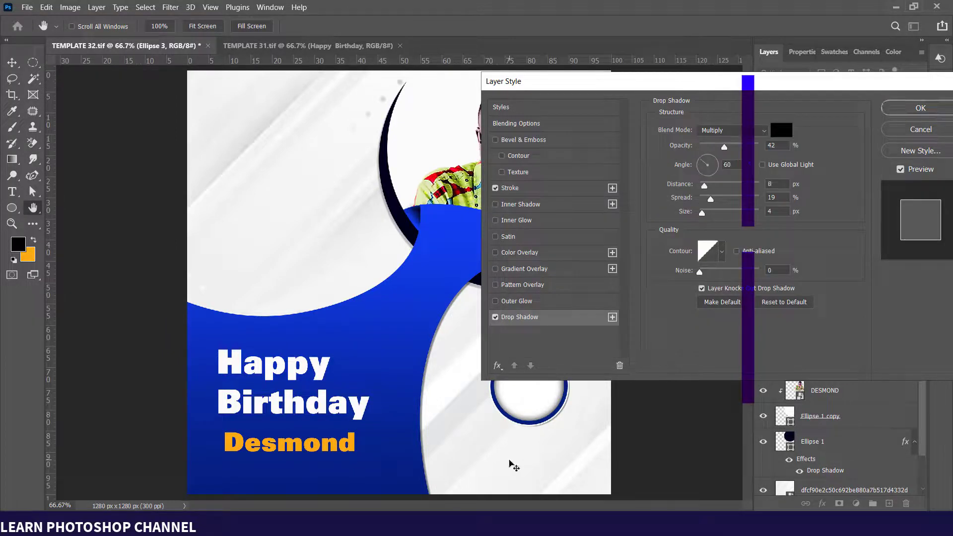
drag(511, 463, 525, 466)
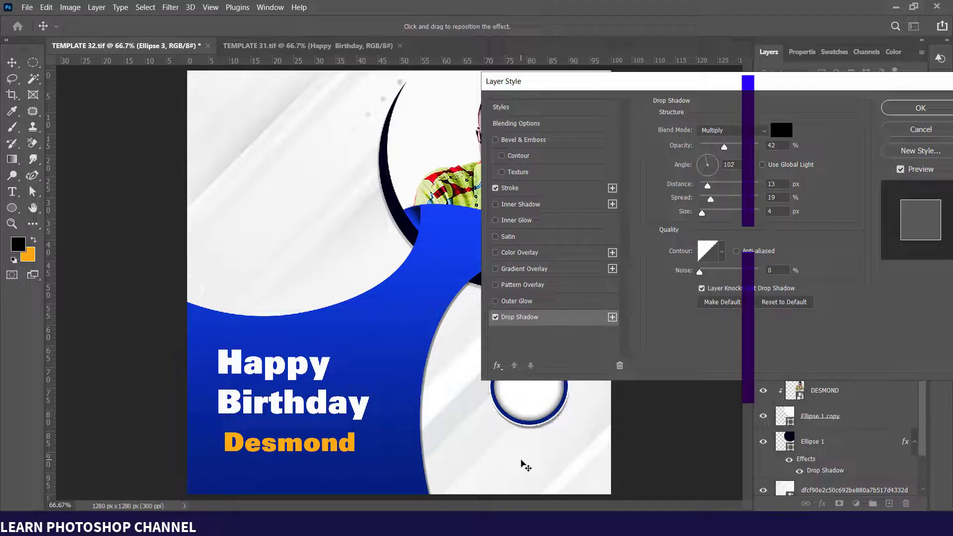
click(921, 109)
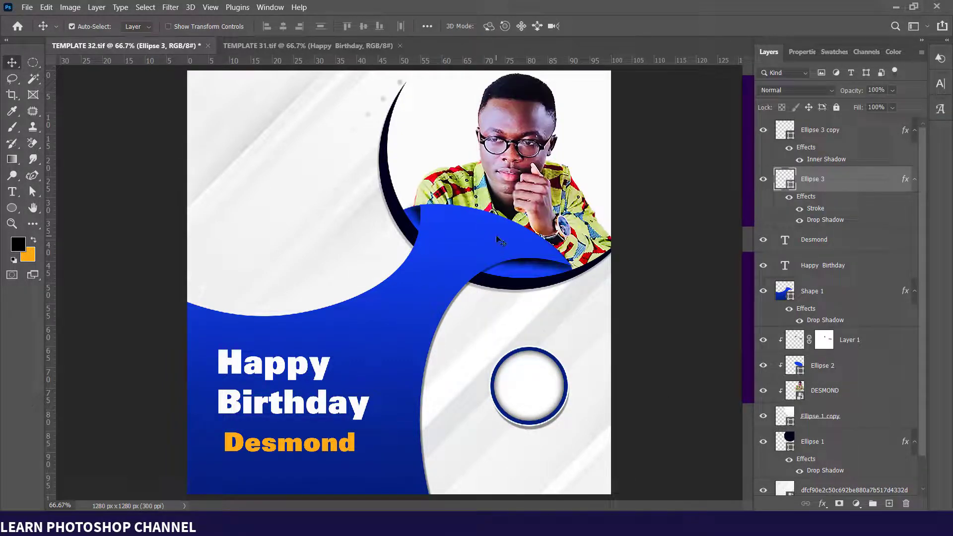
Copy the date text above the photo in TEMPLATE 31.tif onto the flyer's small circle and recolour it dark blue
click(332, 44)
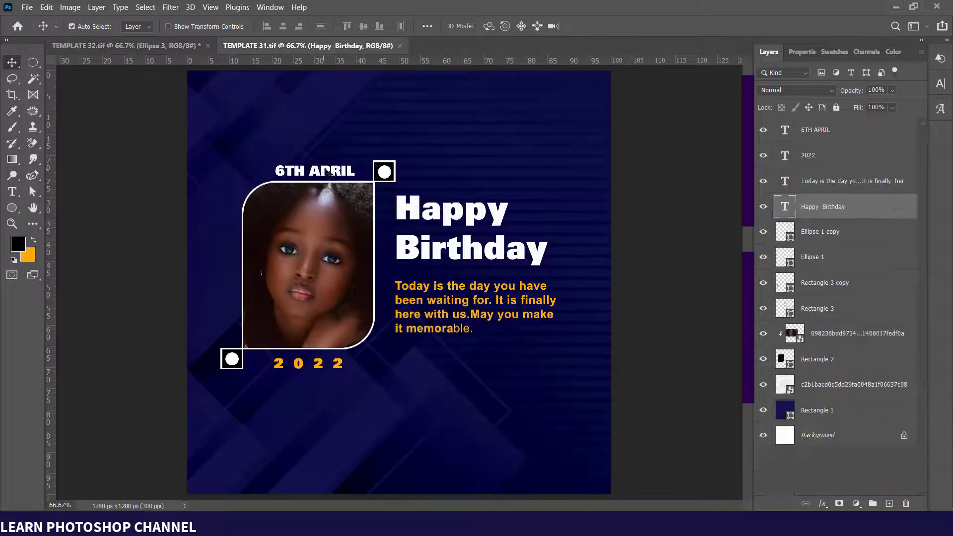
drag(330, 173, 516, 373)
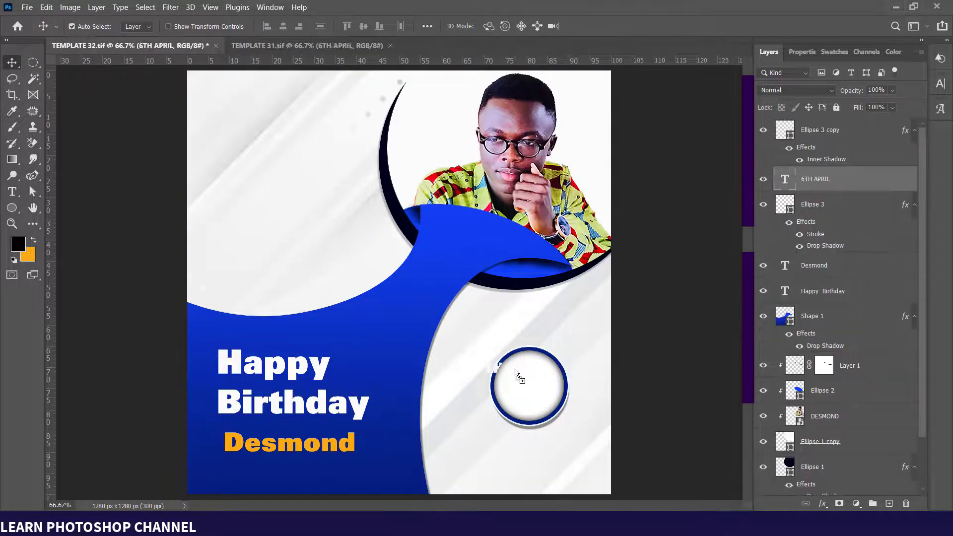
click(835, 52)
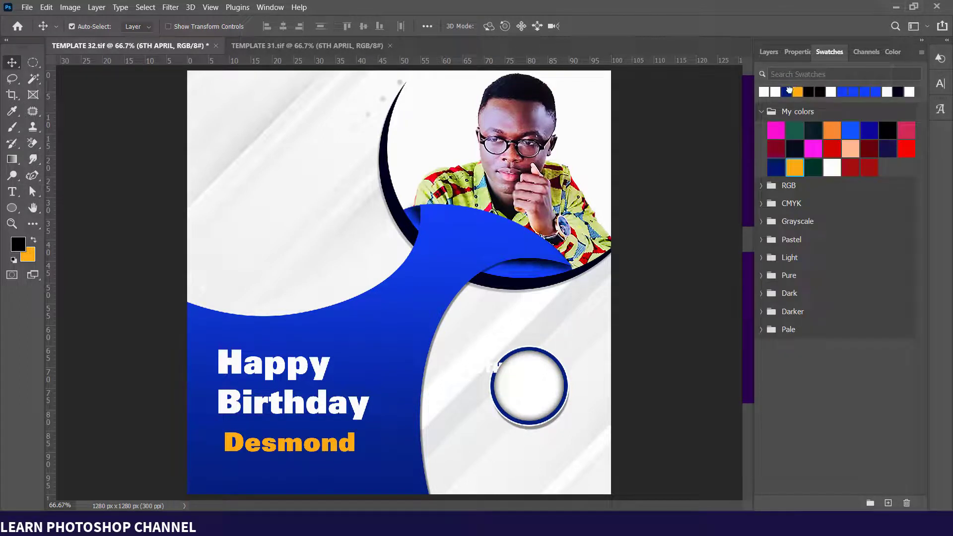
ctrl+click(788, 91)
key(ctrl+BackSpace)
Bring the date text layer to the top of the layer stack, above the white circle, and select the text
click(771, 53)
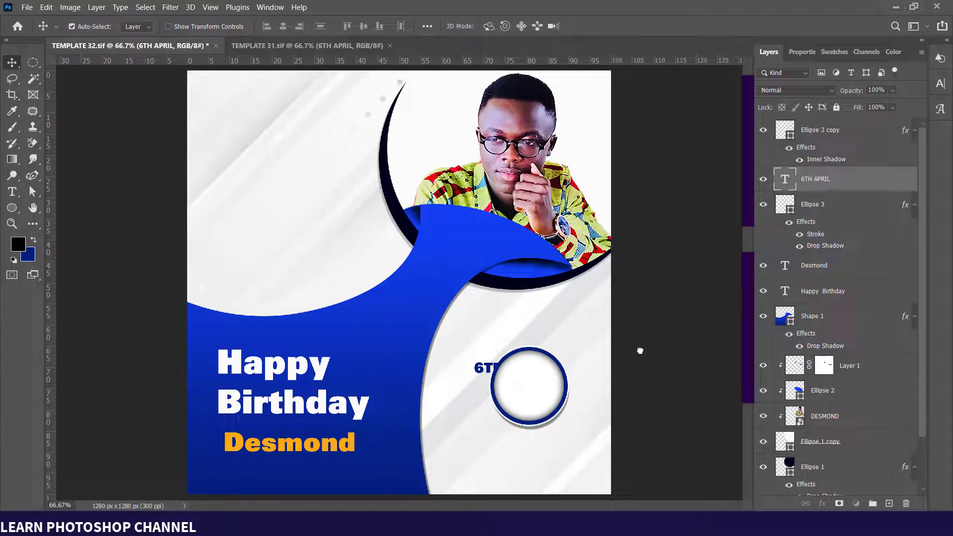
drag(857, 178, 856, 125)
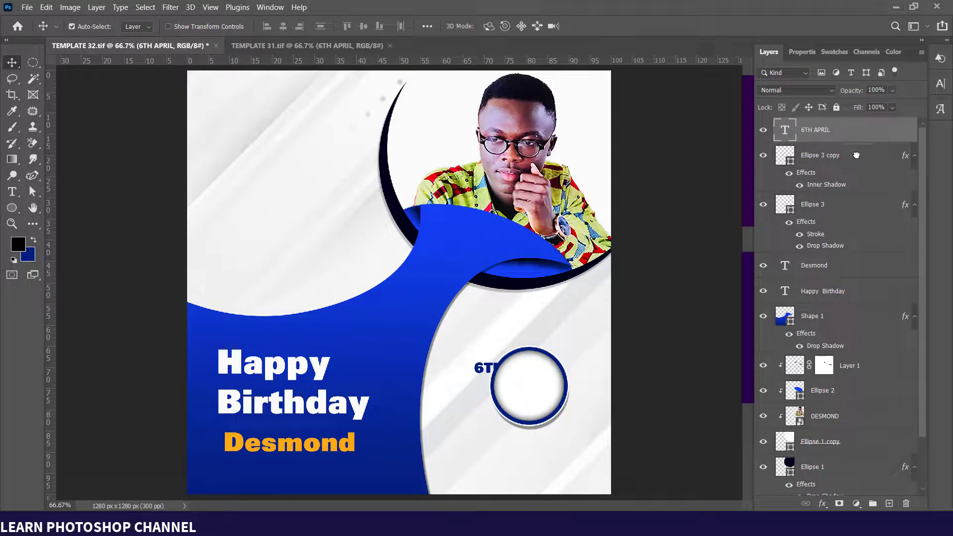
click(492, 373)
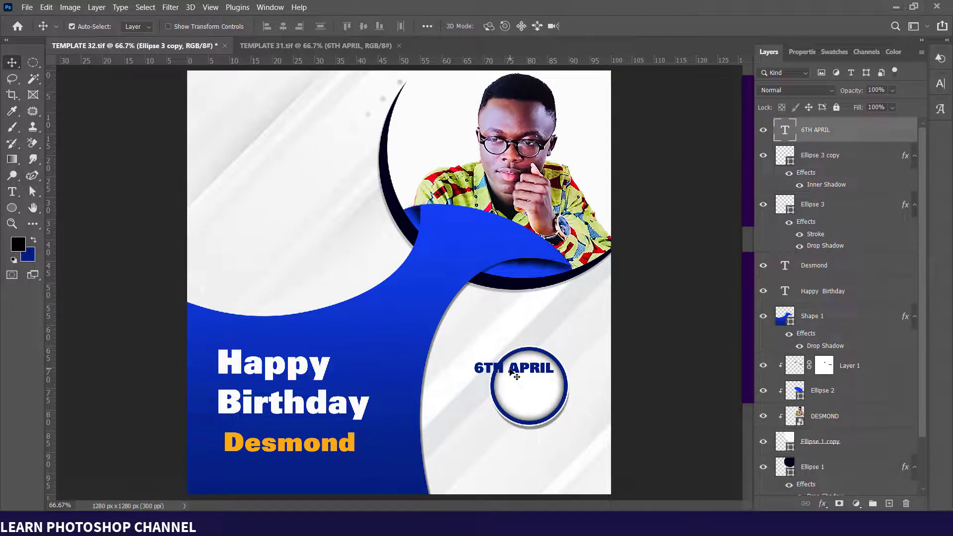
Break the date text into two lines, with 6TH above APRIL, and commit the edit
double_click(513, 373)
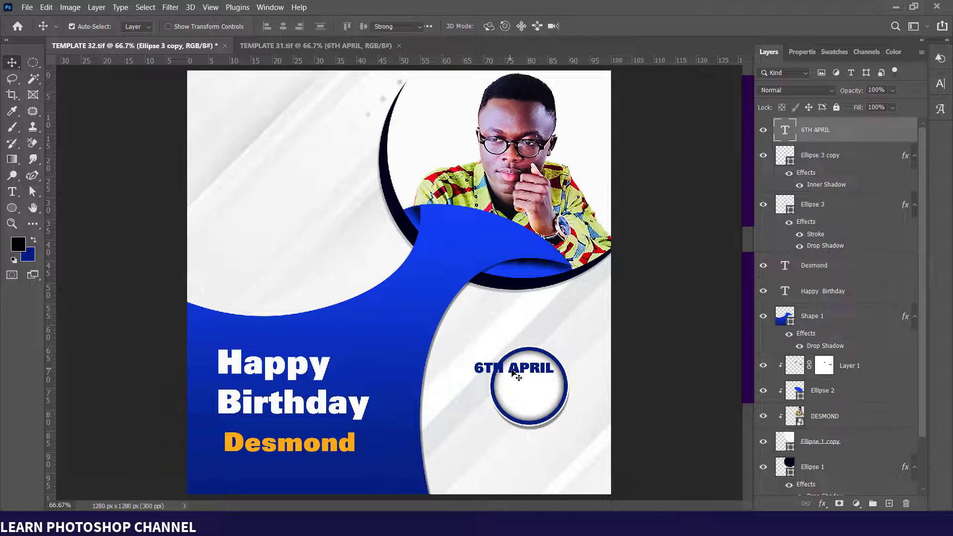
click(508, 370)
double_click(512, 369)
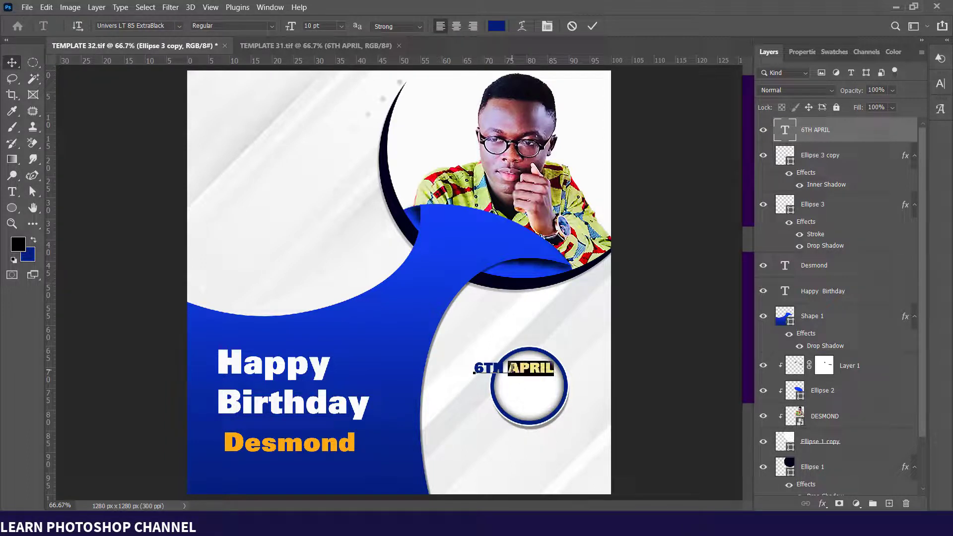
key(Left)
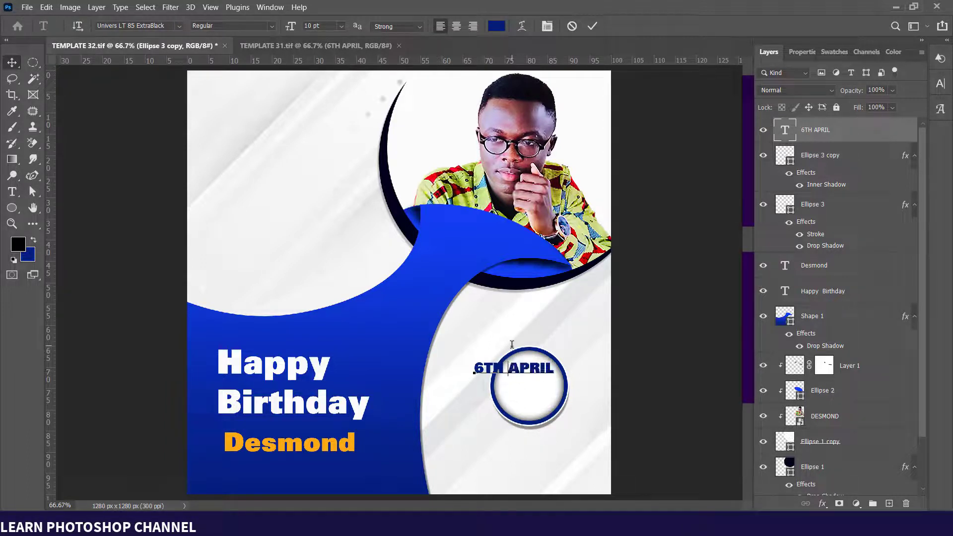
key(Return)
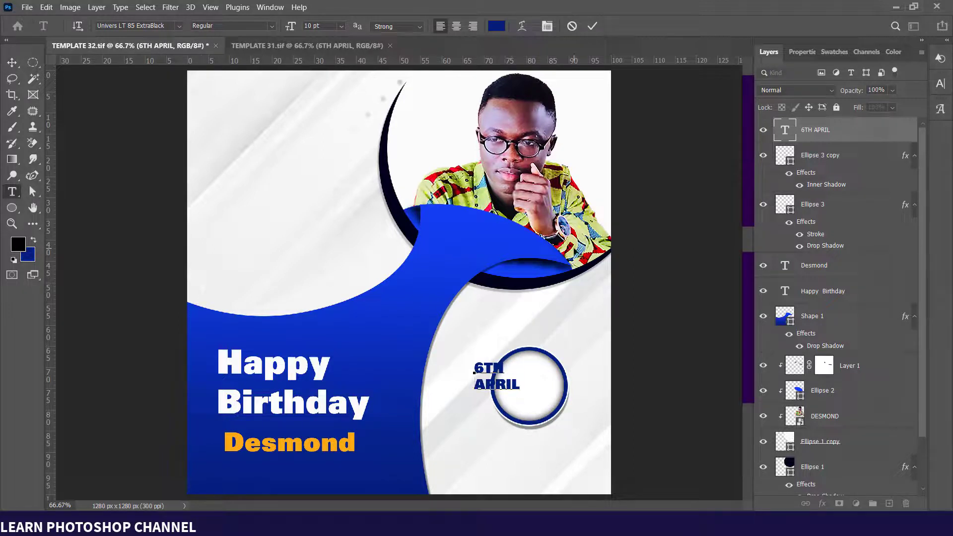
click(593, 26)
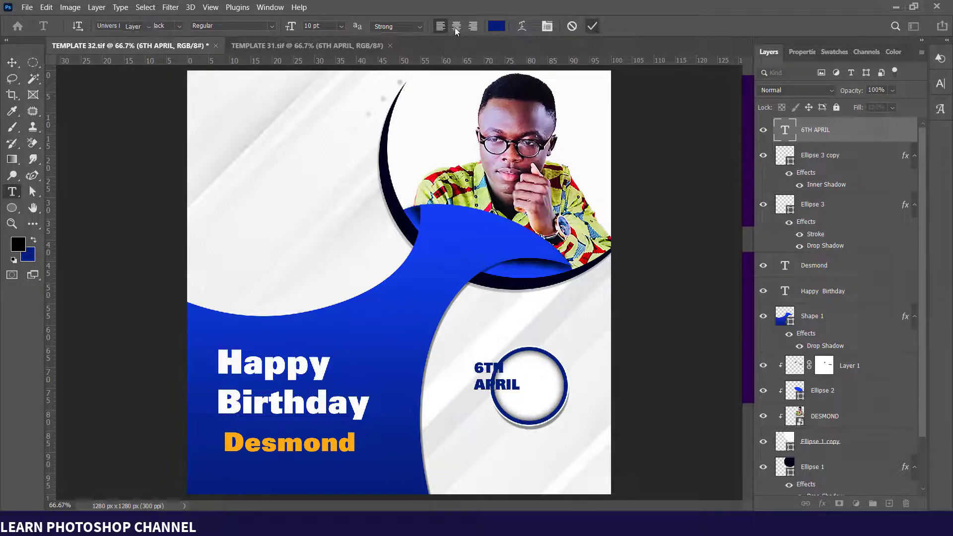
key(v)
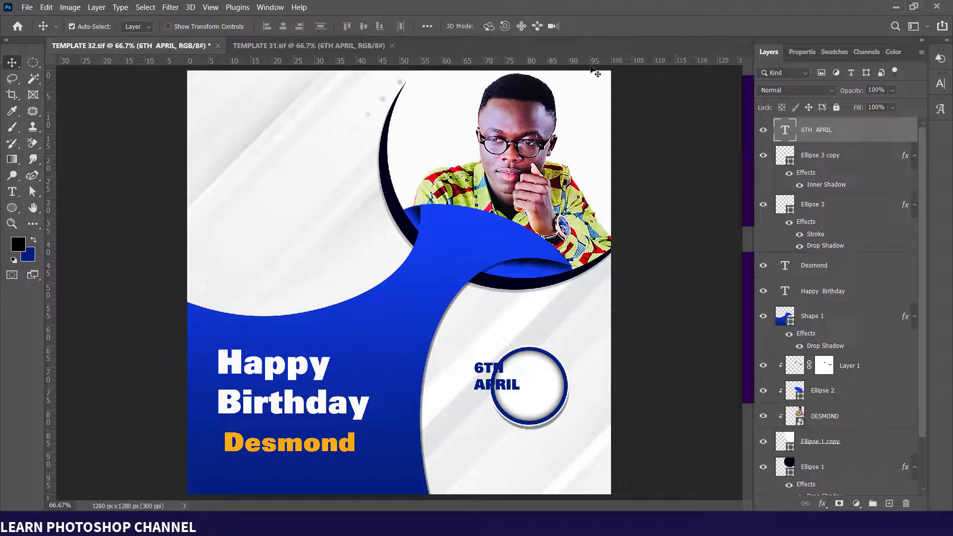
Centre-align the two-line date text and position it in the middle of the small white circle
click(803, 53)
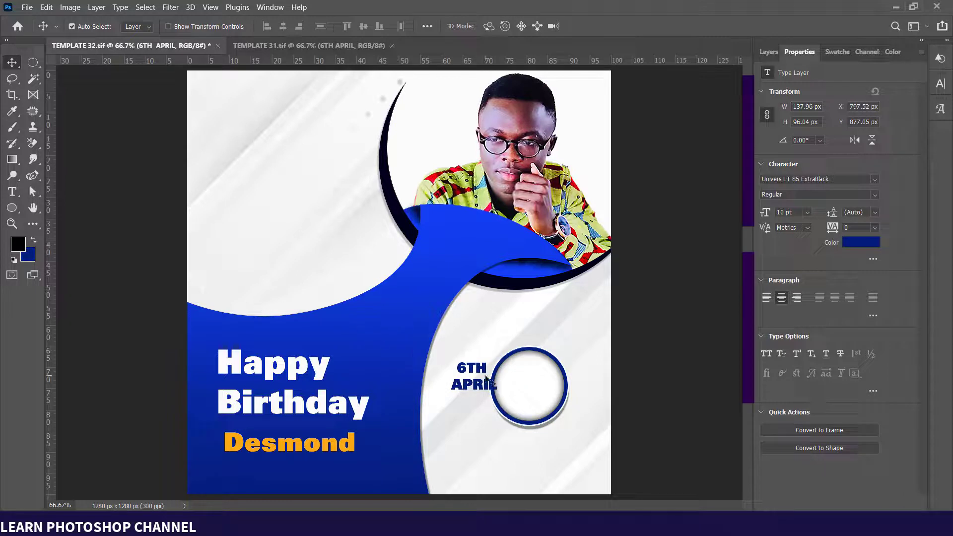
drag(483, 373, 531, 384)
key(Up)
key(Up)
key(Up)
key(Up)
key(Up)
key(Up)
key(Up)
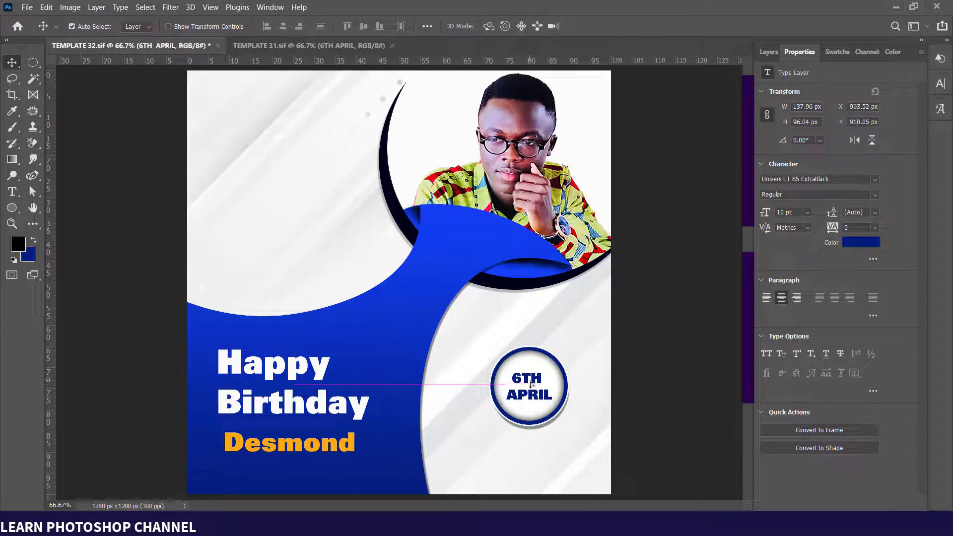
key(Up)
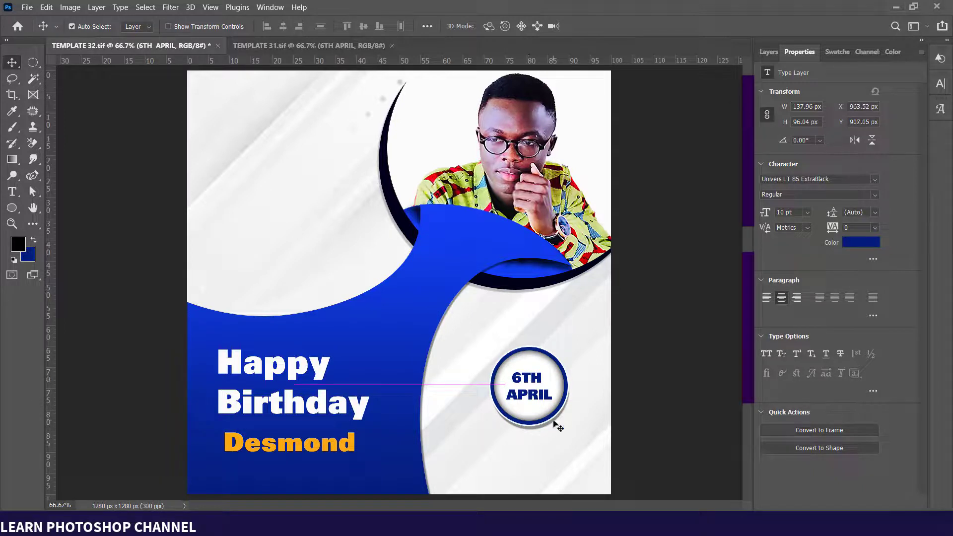
key(Down)
Copy the orange birthday message paragraph from TEMPLATE 31.tif onto the flyer's striped area above the blue shape
click(354, 446)
click(769, 53)
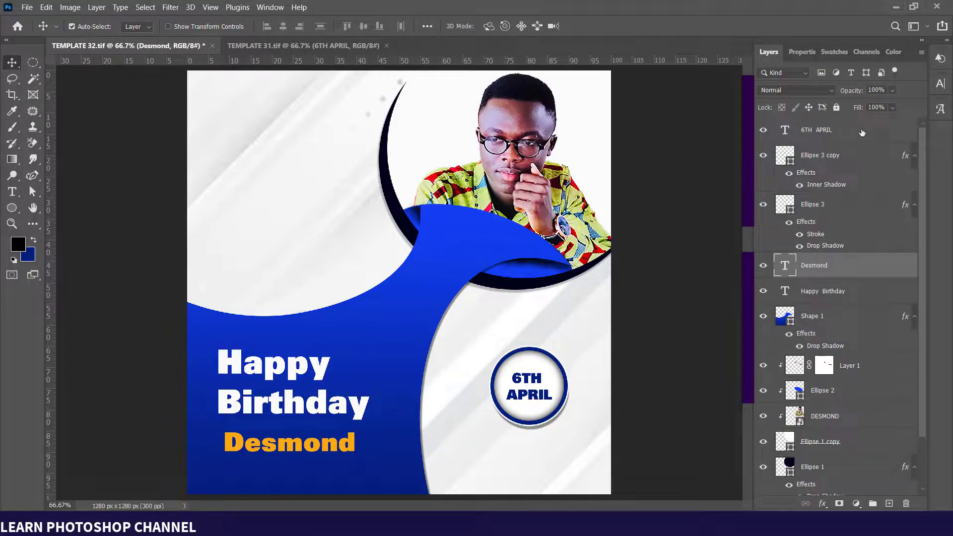
click(313, 45)
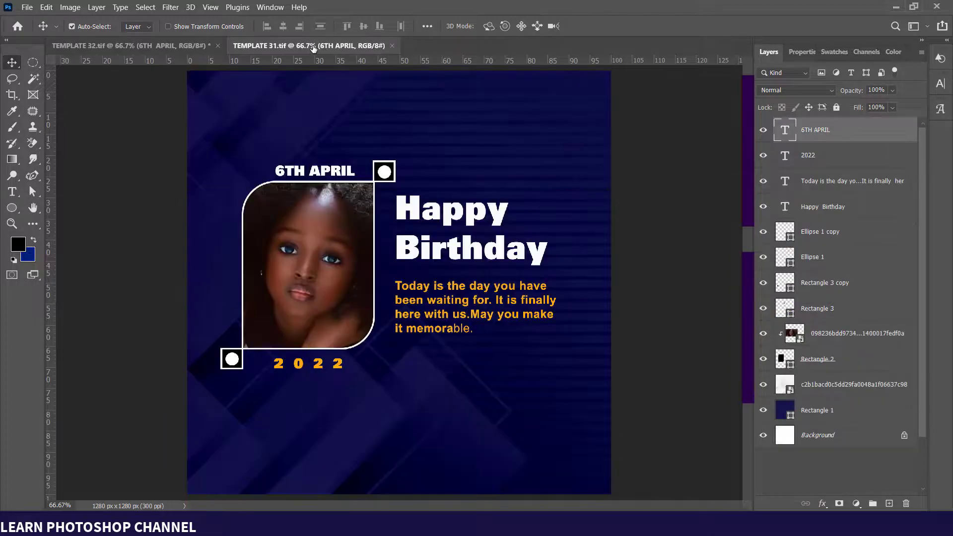
drag(475, 308, 295, 247)
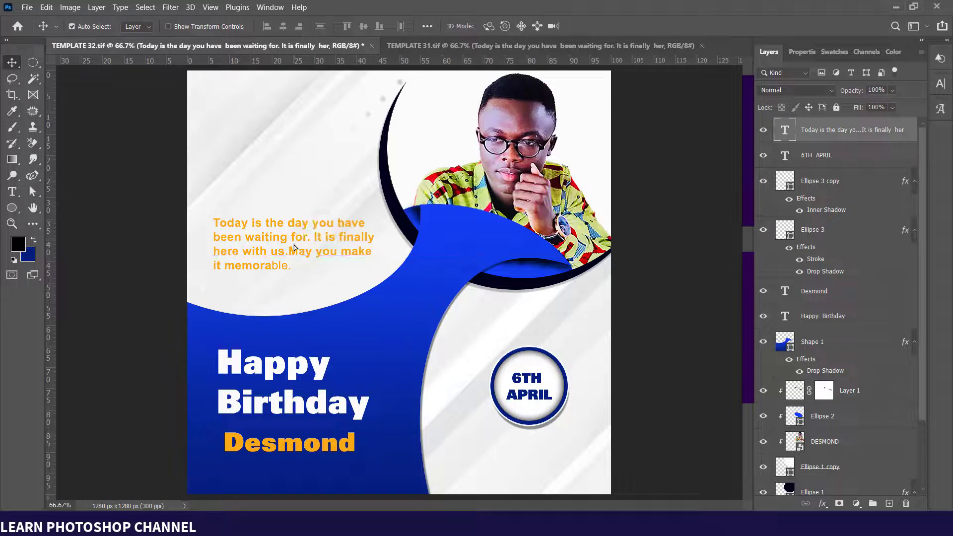
Nudge the birthday message paragraph slightly up and to the left
key(Up)
key(Up)
key(Up)
key(Up)
key(Up)
key(Up)
key(Up)
key(Up)
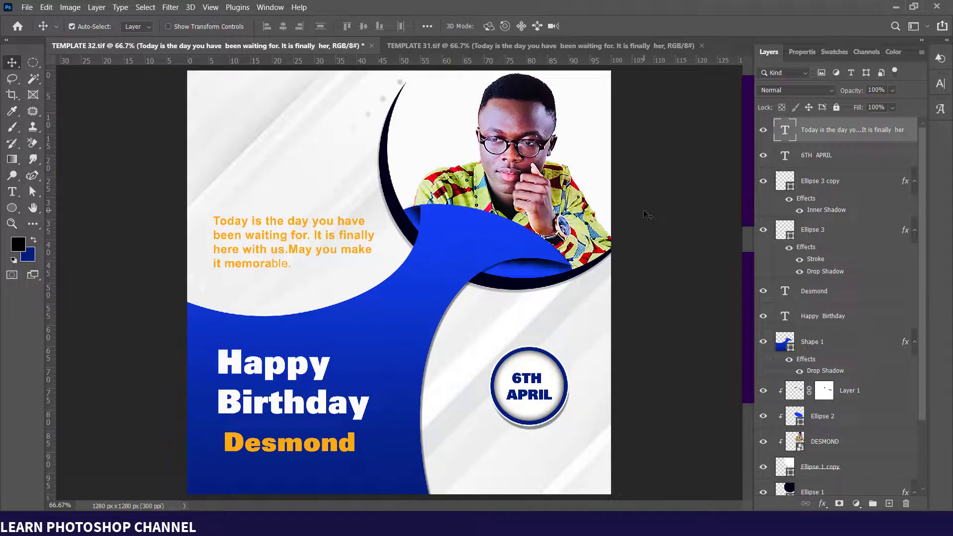
key(Left)
key(Left)
key(Left)
key(Left)
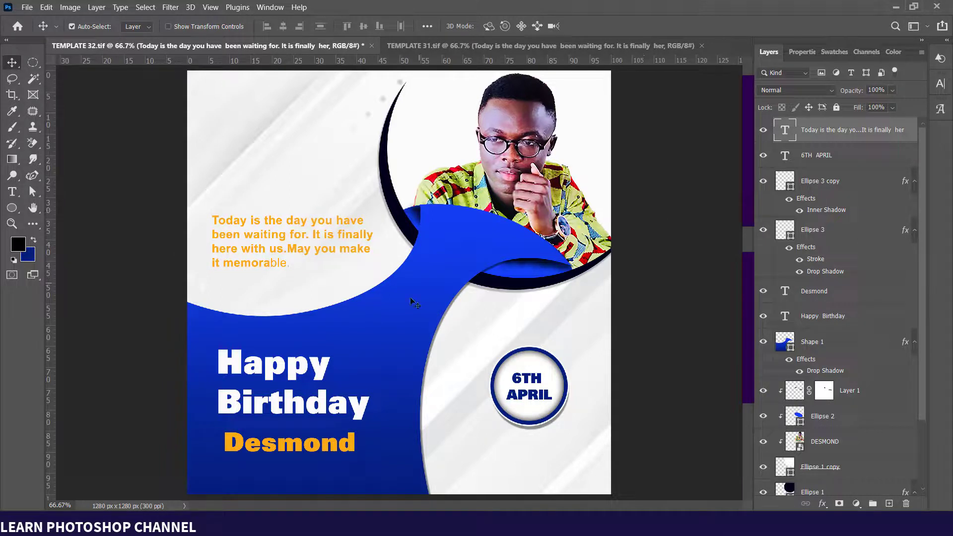
Recolour the birthday message paragraph with the bright blue from the recent swatches
click(837, 54)
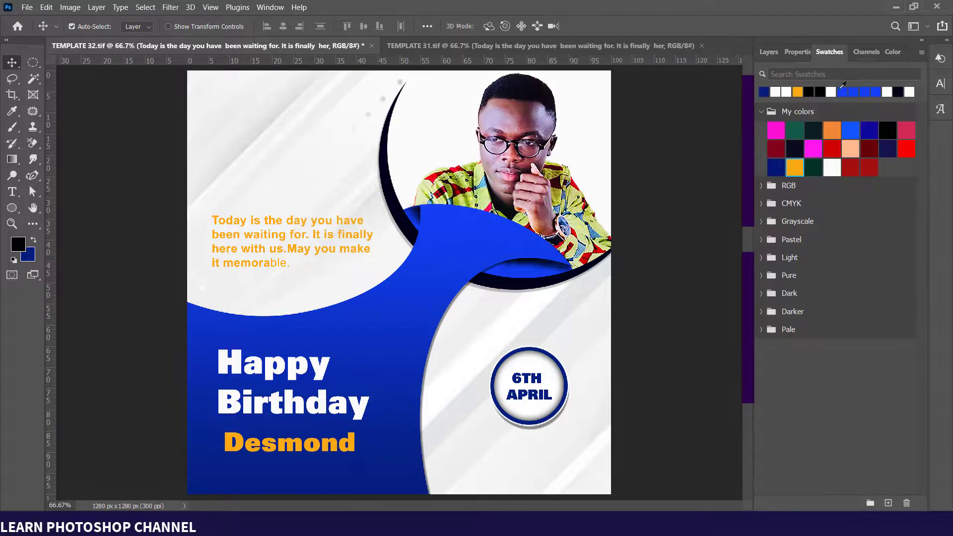
ctrl+click(843, 91)
key(ctrl+BackSpace)
click(771, 51)
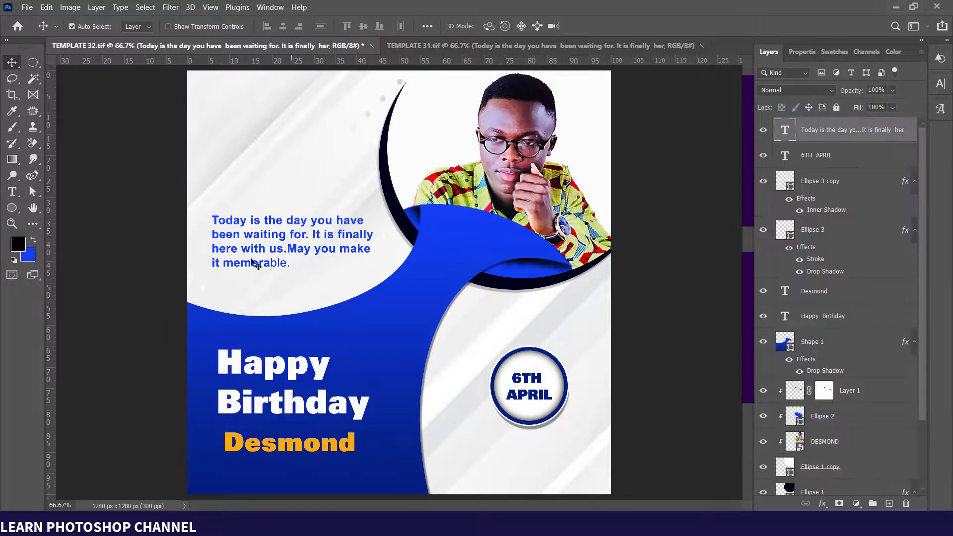
Paint with a black brush at 30% opacity on Layer 1's mask at the right tip of the blue fold's shadow
click(559, 268)
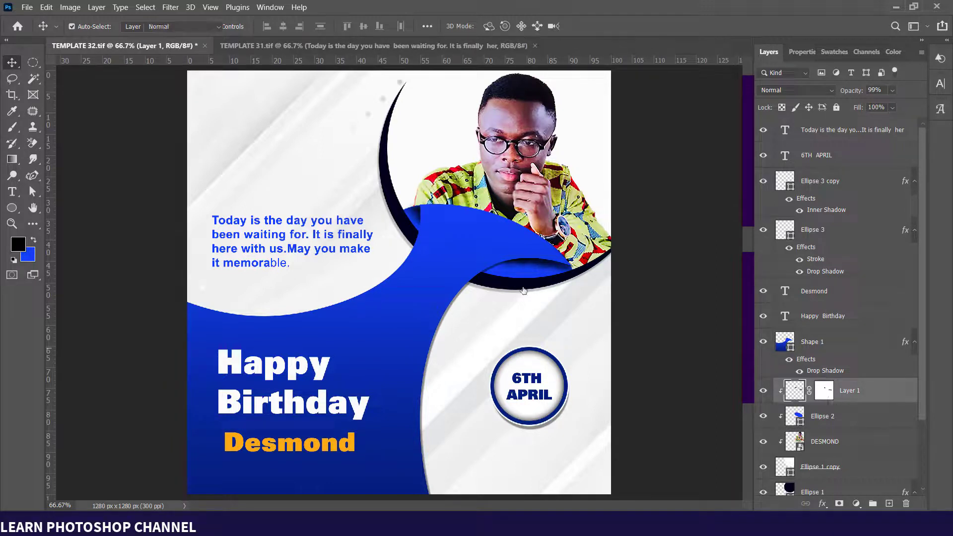
click(826, 392)
key(b)
key(d)
mouse_move(562, 275)
mouse_down()
mouse_move(505, 270)
mouse_move(567, 275)
mouse_up()
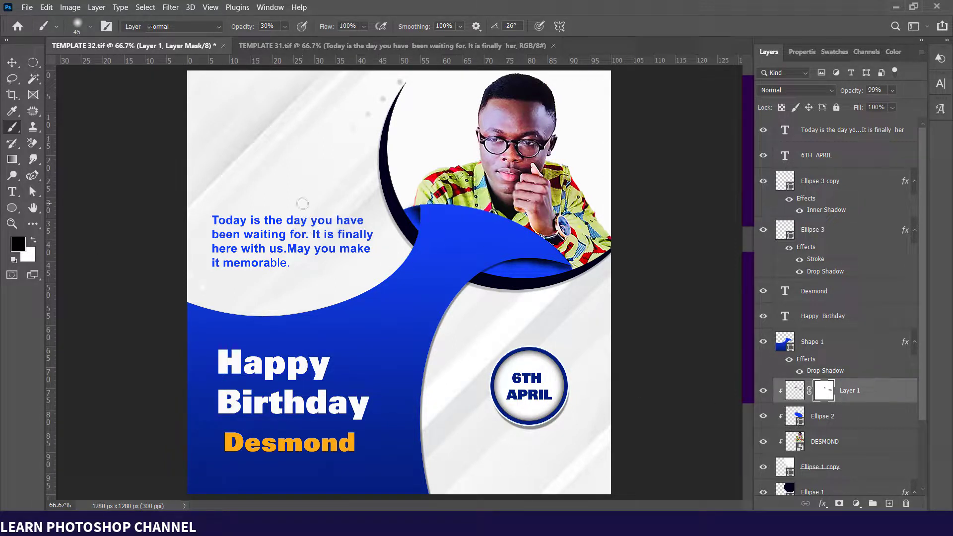
key(v)
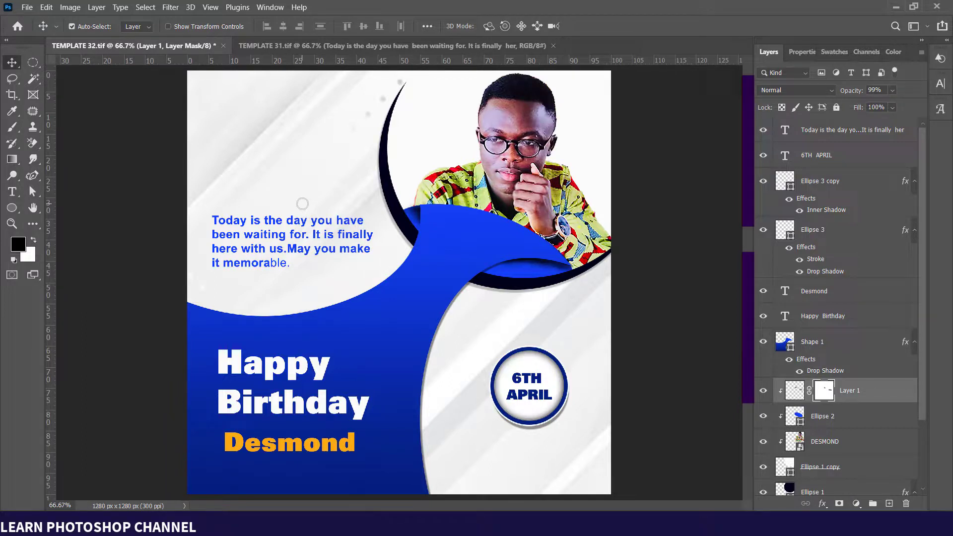
Select the birthday message paragraph and open its text for editing
click(596, 150)
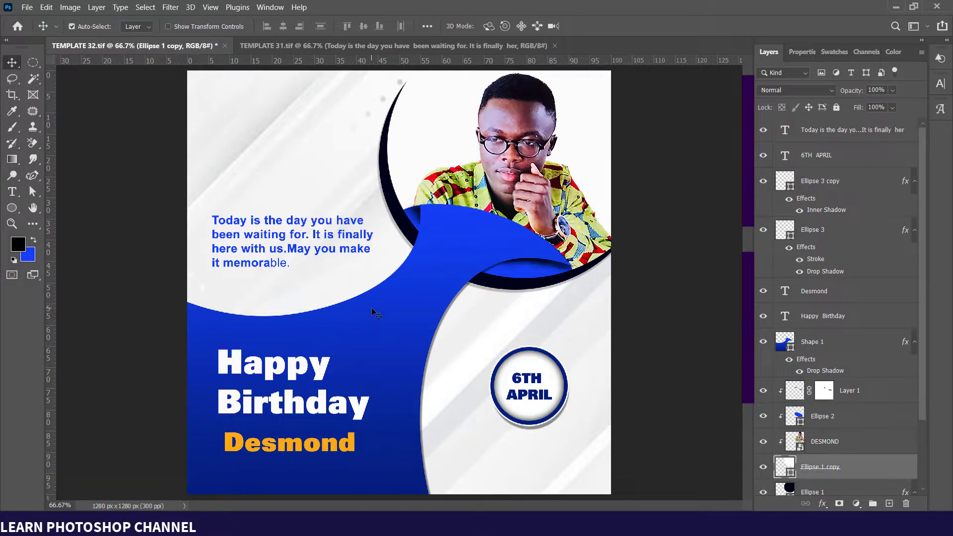
click(280, 265)
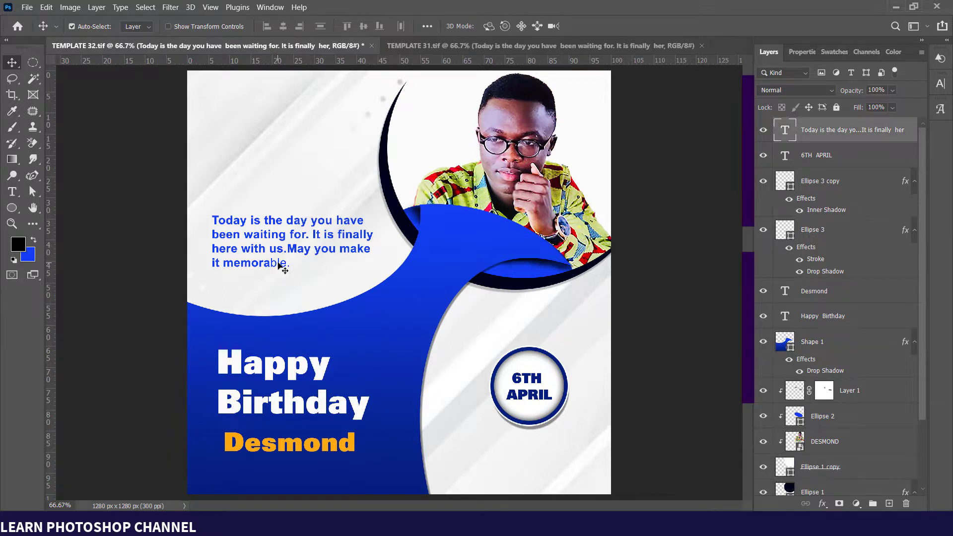
double_click(279, 264)
double_click(293, 234)
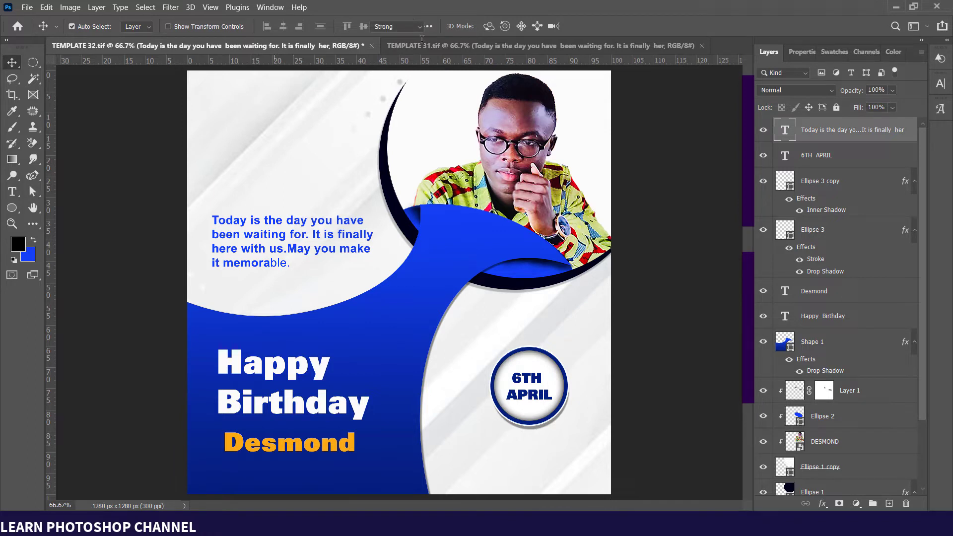